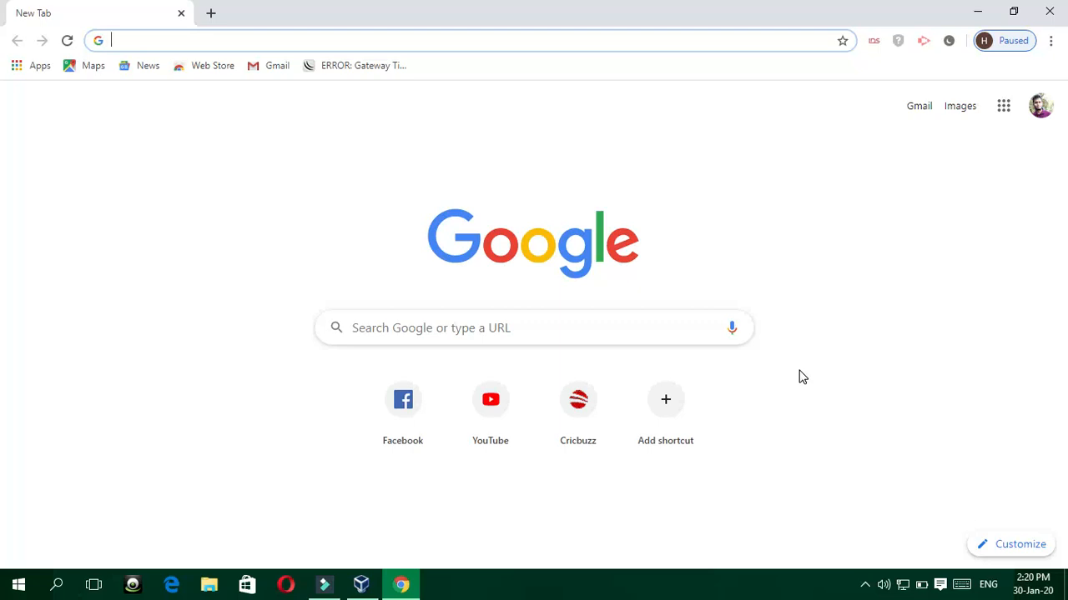
# Step: Search Google for 'virtualbox' from the Chrome address bar
pyautogui.click(131, 44)
pyautogui.write('vi')
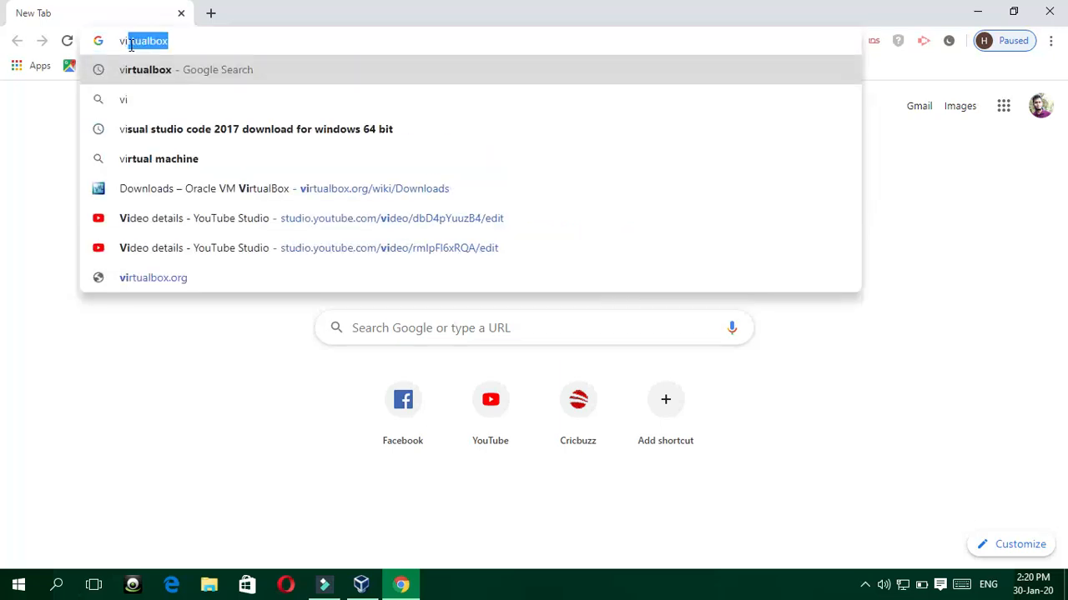
pyautogui.write('rtualbox')
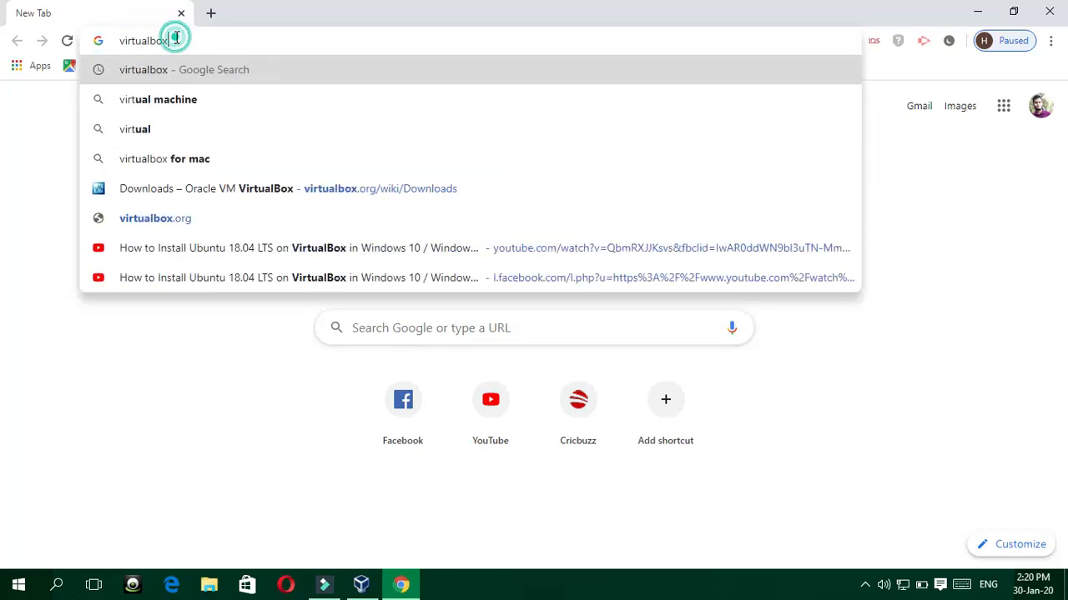
pyautogui.press('Return')
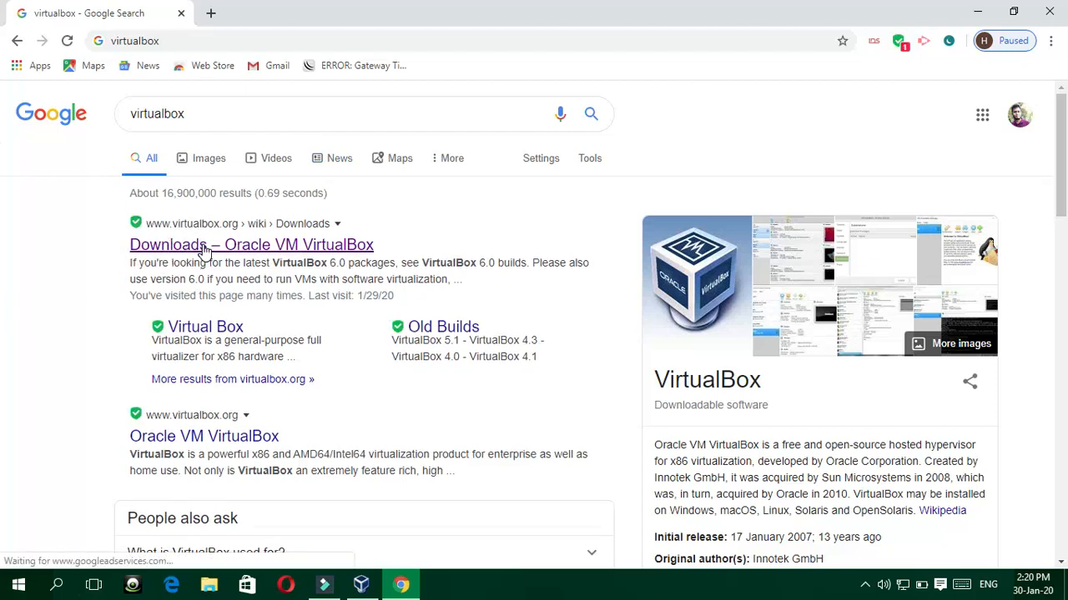
# Step: Start the VirtualBox 6.1.2 Windows hosts installer download from the Downloads page, then pause it
pyautogui.click(205, 250)
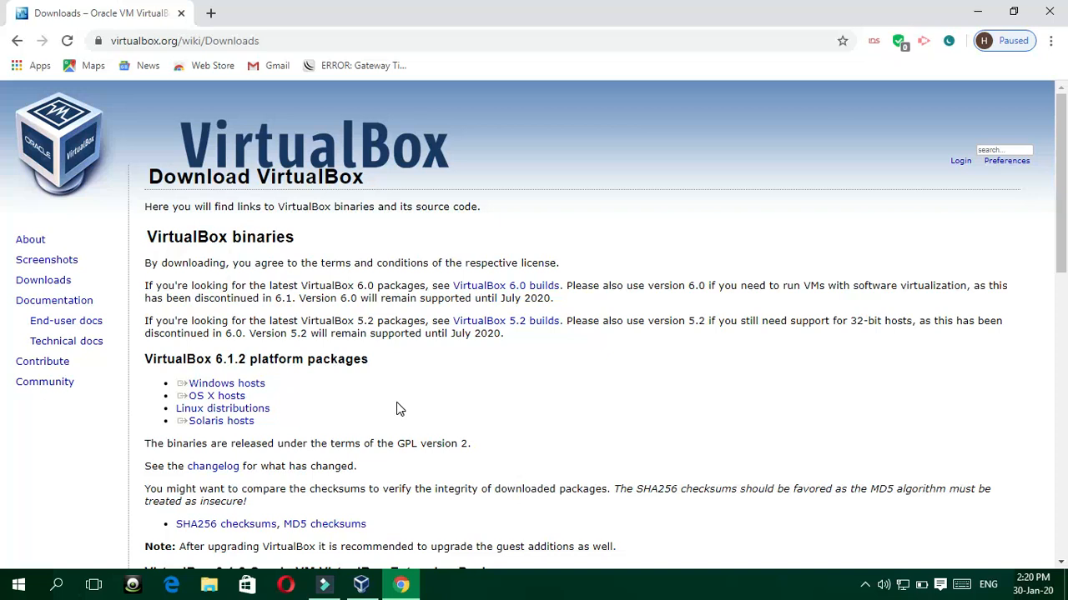
pyautogui.click(255, 385)
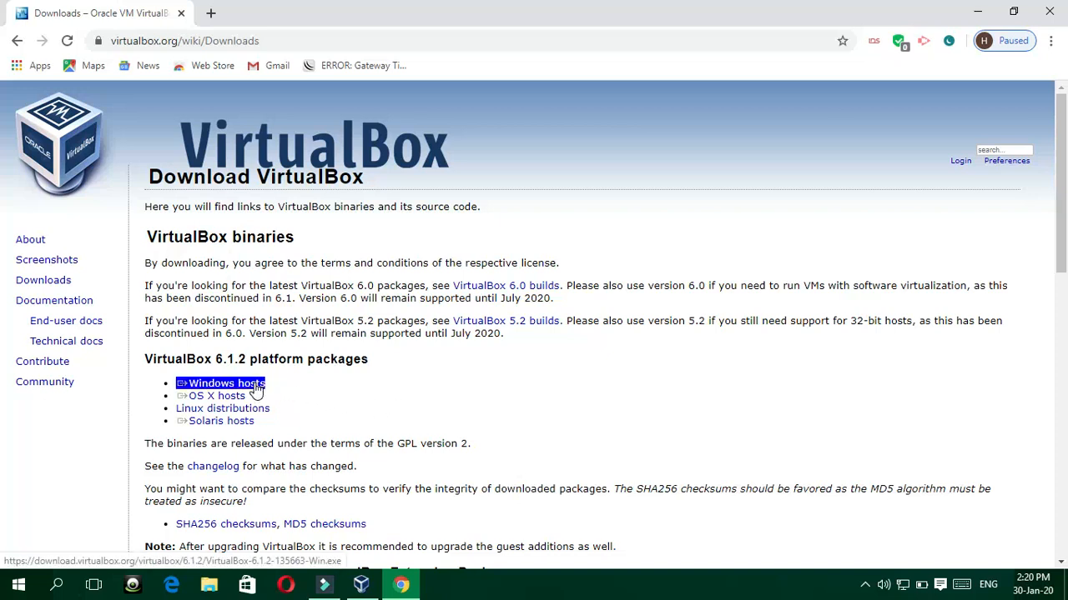
pyautogui.click(242, 385)
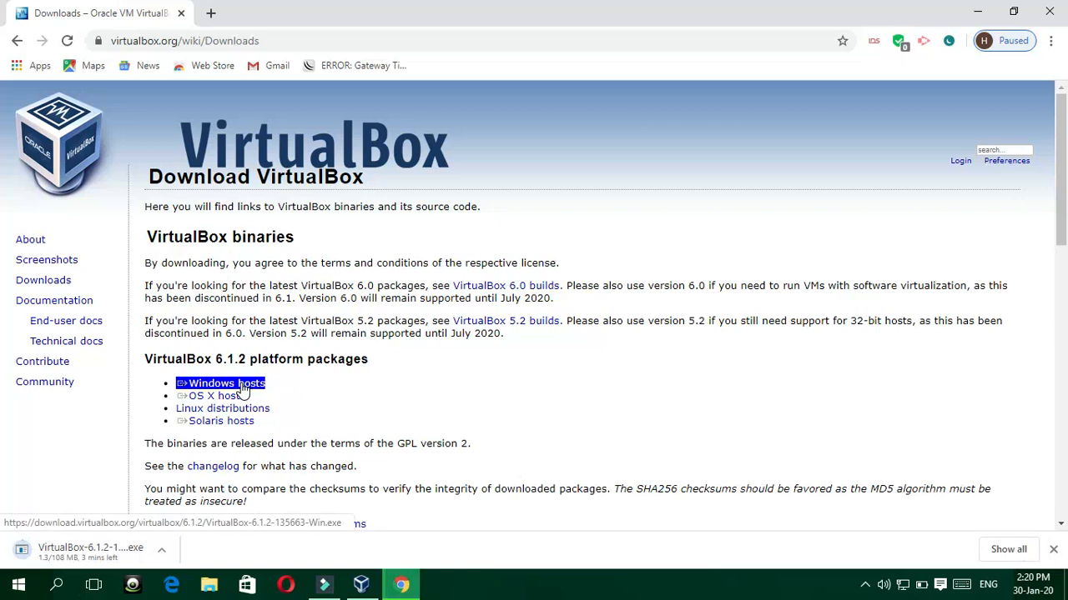
pyautogui.click(161, 549)
pyautogui.click(189, 486)
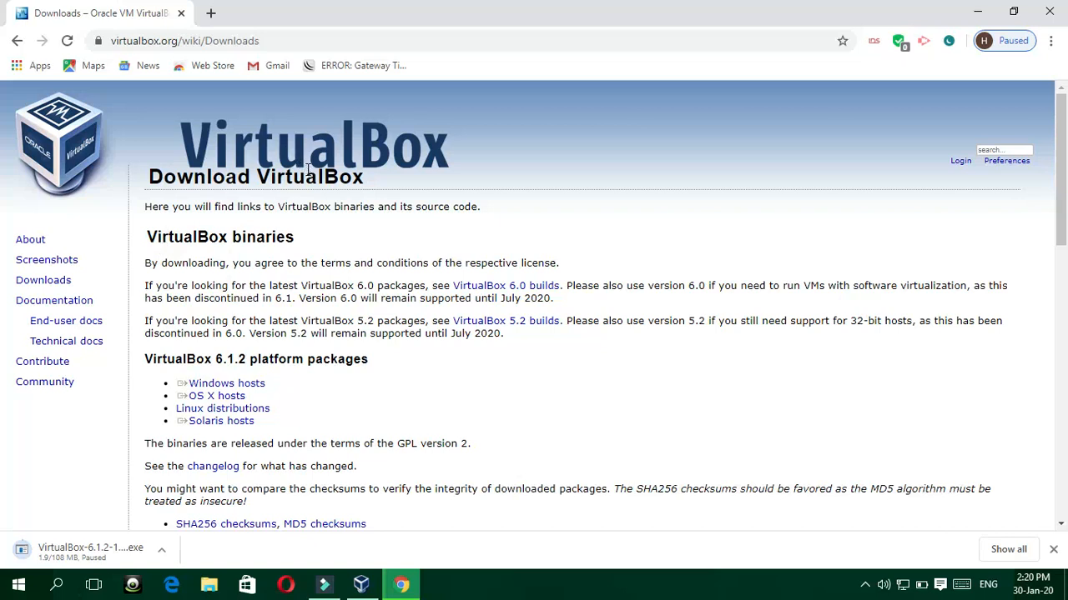
# Step: Open ubuntu.com in a new browser tab
pyautogui.click(211, 14)
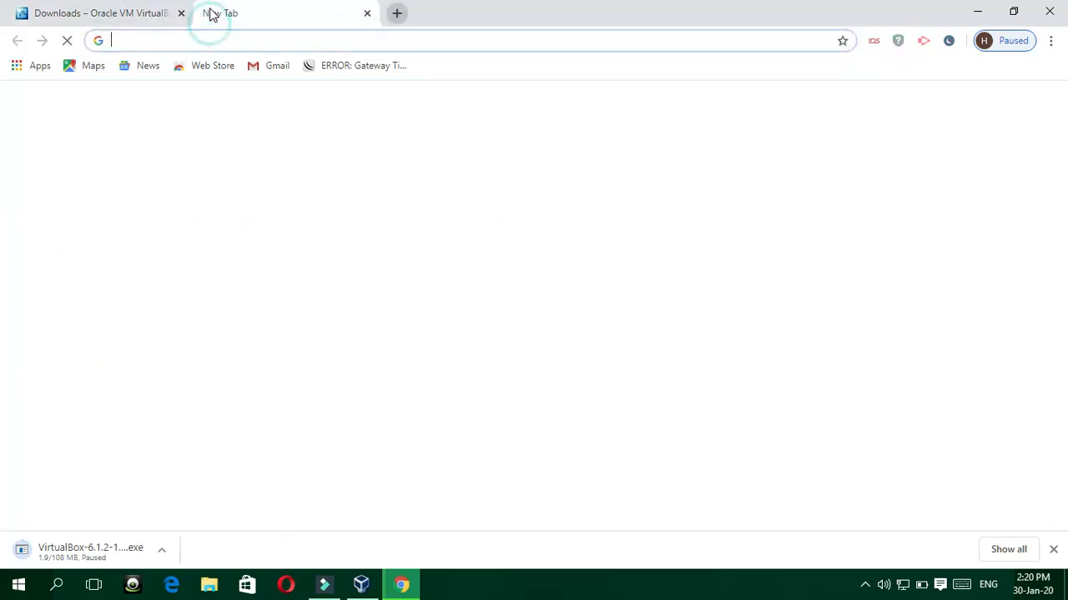
pyautogui.click(166, 42)
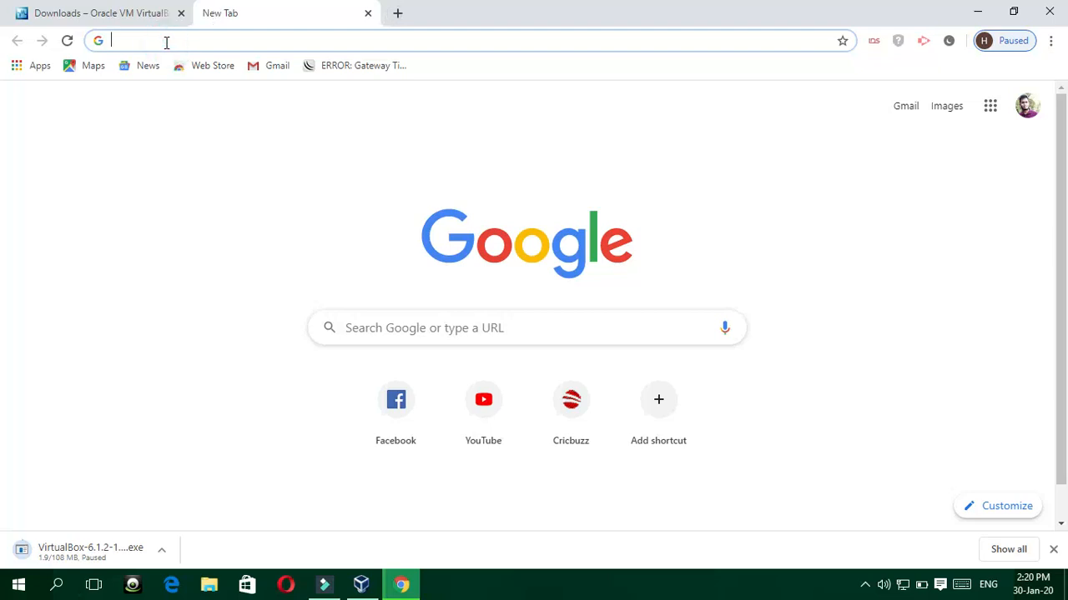
pyautogui.write('ub')
pyautogui.click(195, 39)
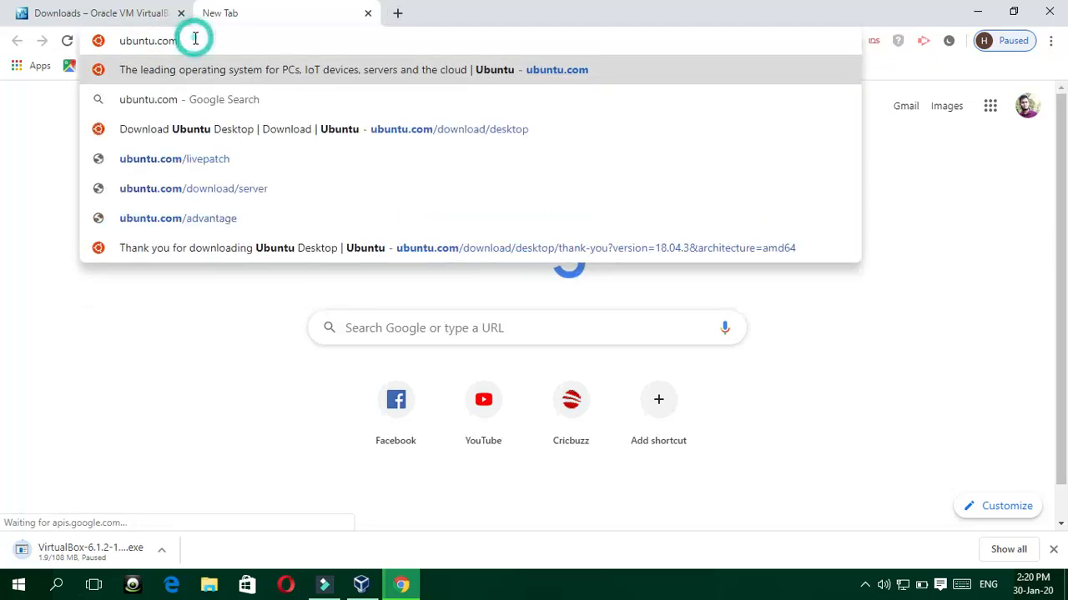
pyautogui.press('Return')
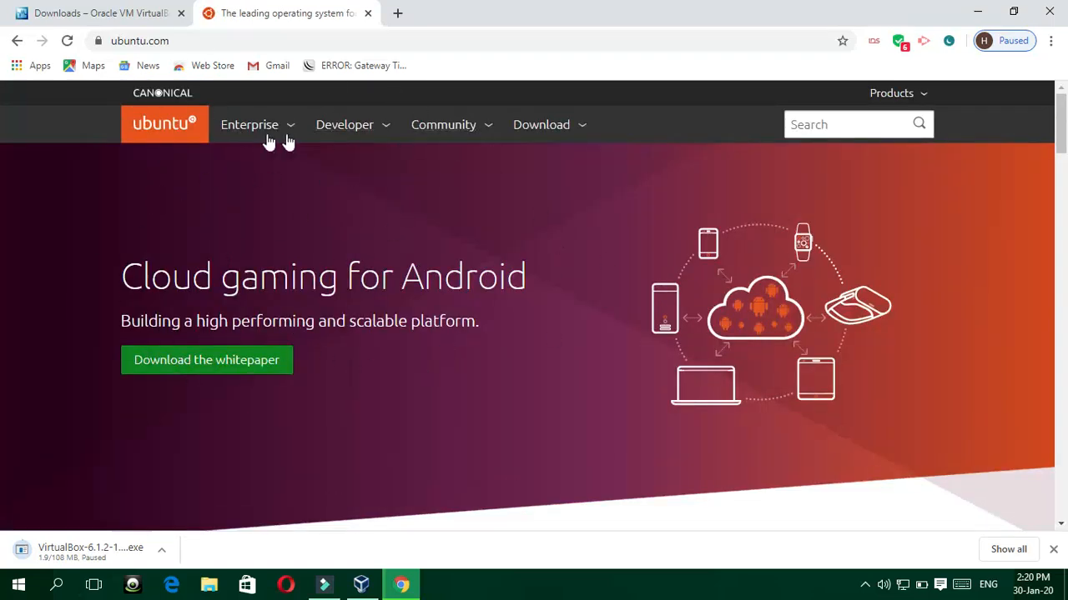
# Step: Download the Ubuntu 18.04.3 LTS desktop ISO, then pause it at 0.0/1.9 GB
pyautogui.click(549, 128)
pyautogui.click(668, 129)
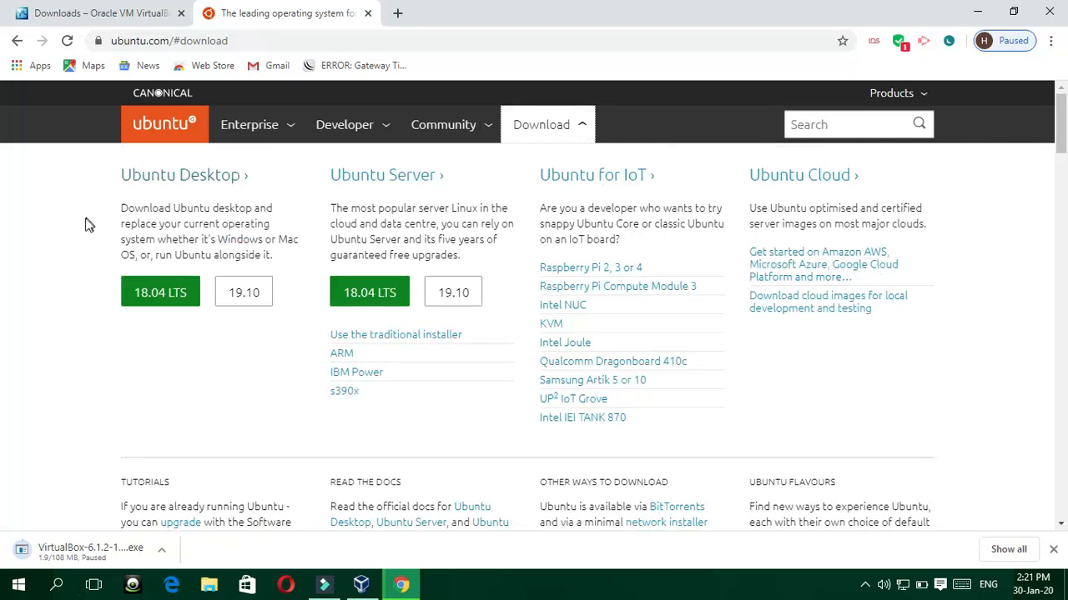
pyautogui.click(146, 180)
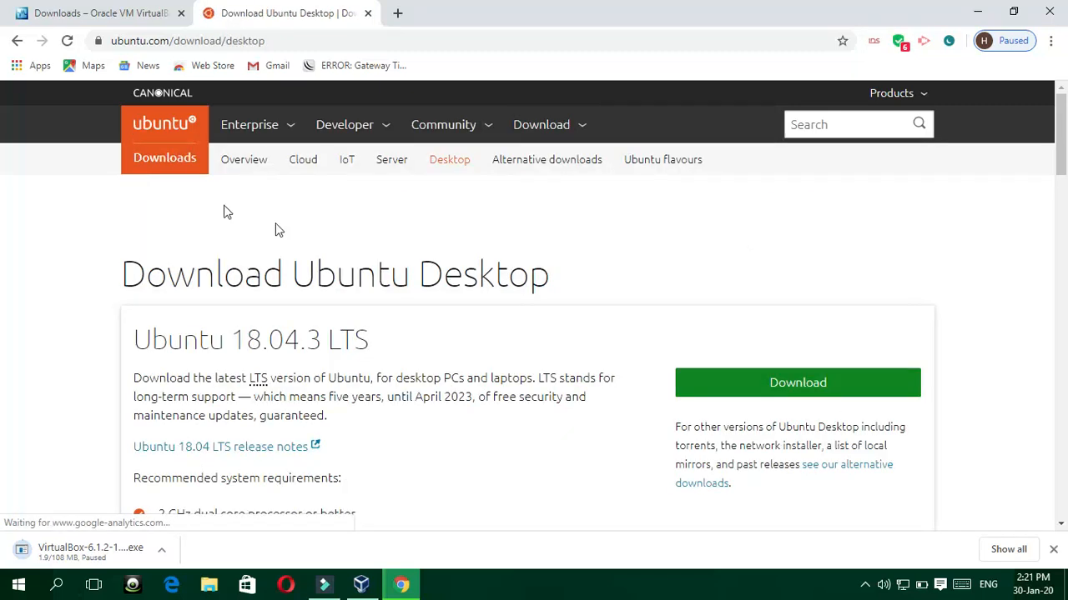
pyautogui.click(729, 381)
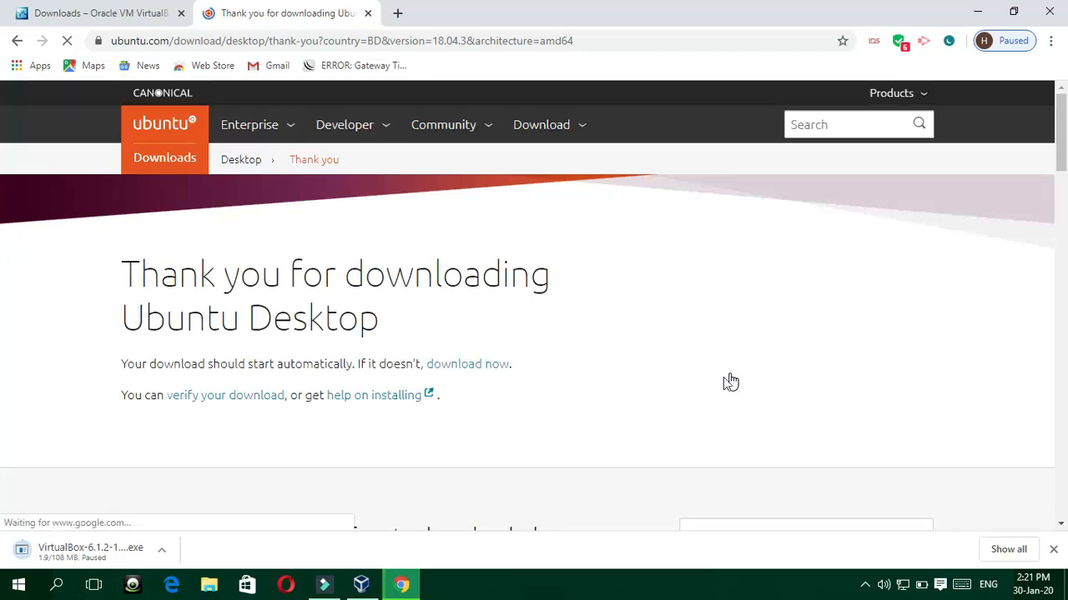
pyautogui.click(483, 364)
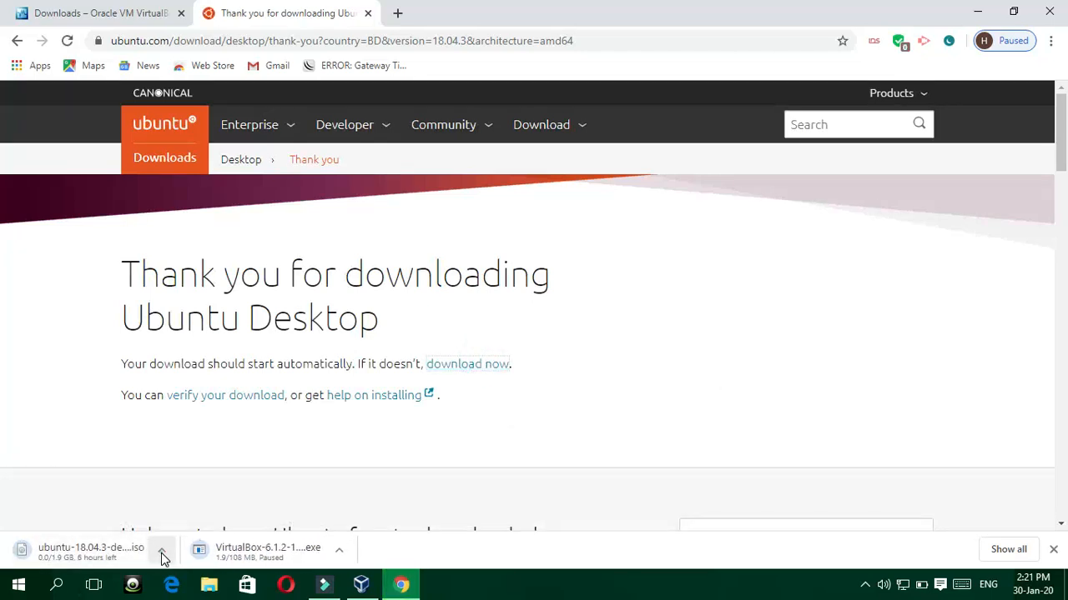
pyautogui.click(161, 553)
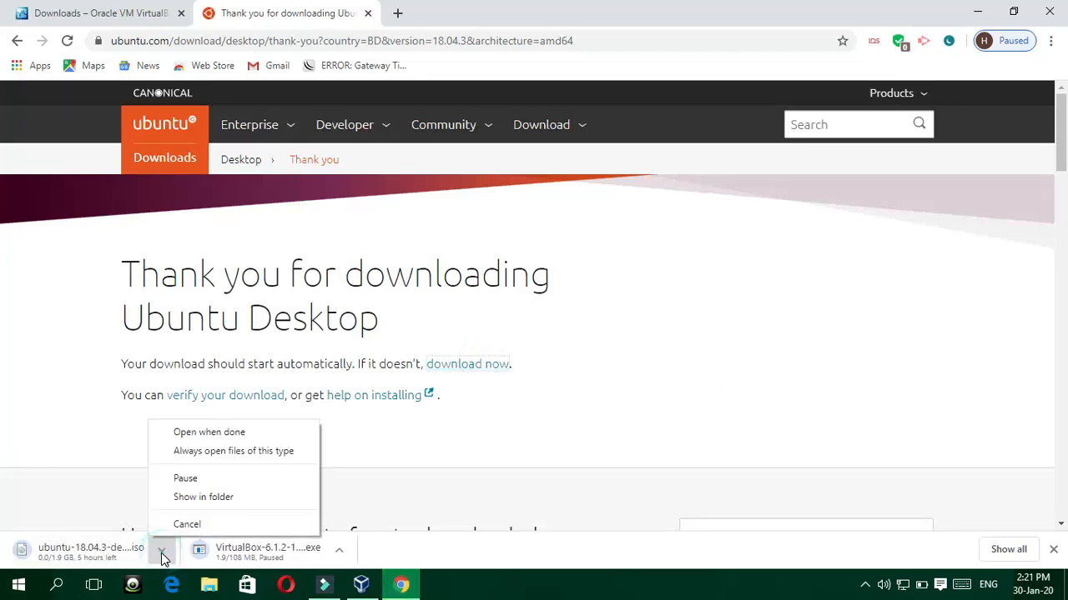
pyautogui.click(185, 479)
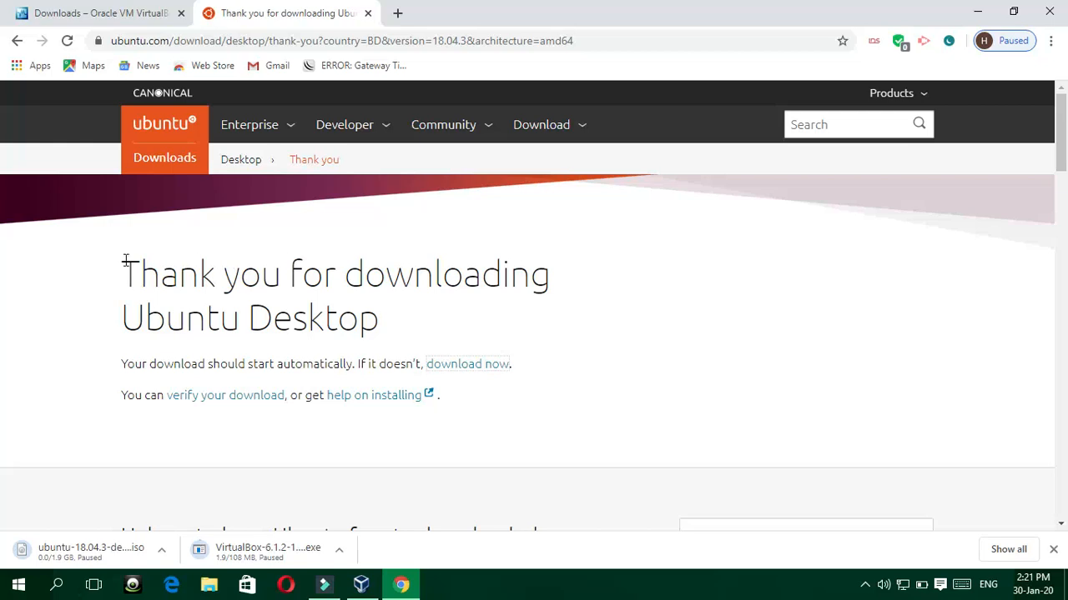
pyautogui.click(49, 588)
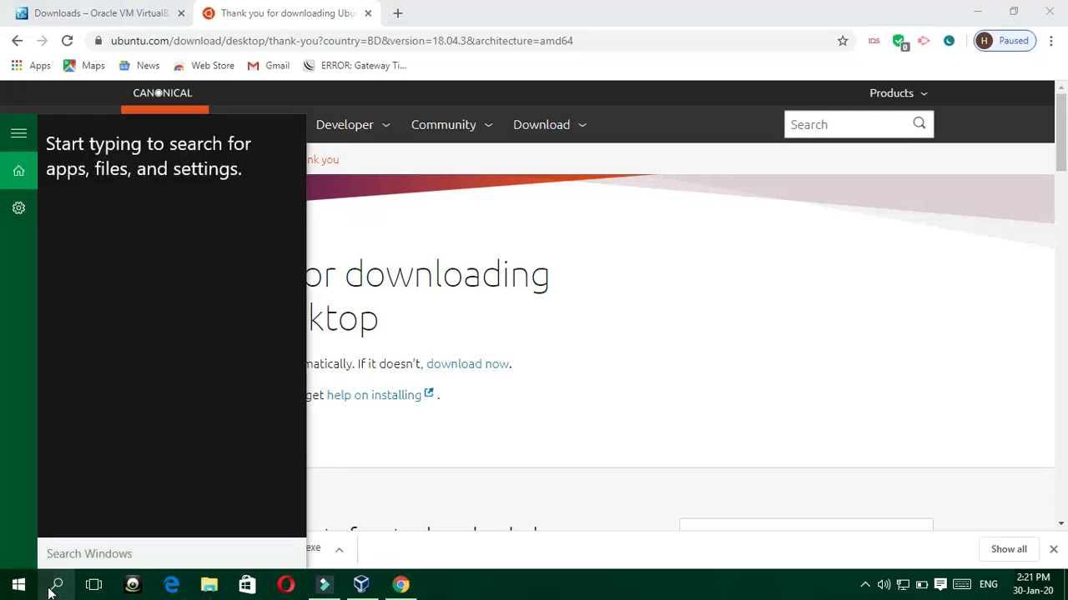
# Step: Launch Oracle VM VirtualBox via Windows search and start the New virtual machine wizard
pyautogui.write('vir')
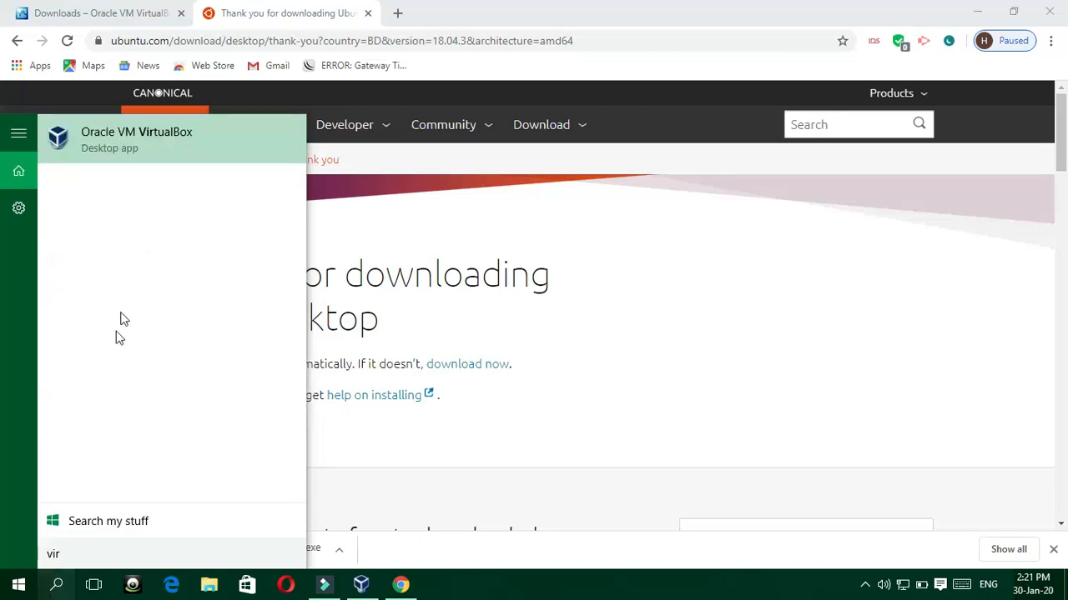
pyautogui.click(162, 160)
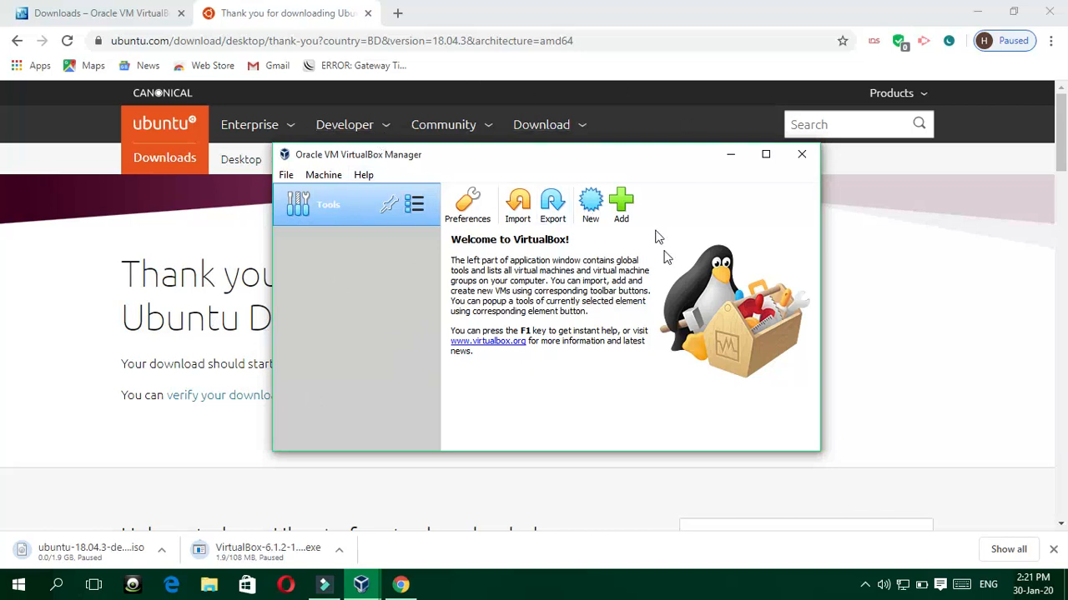
pyautogui.click(590, 219)
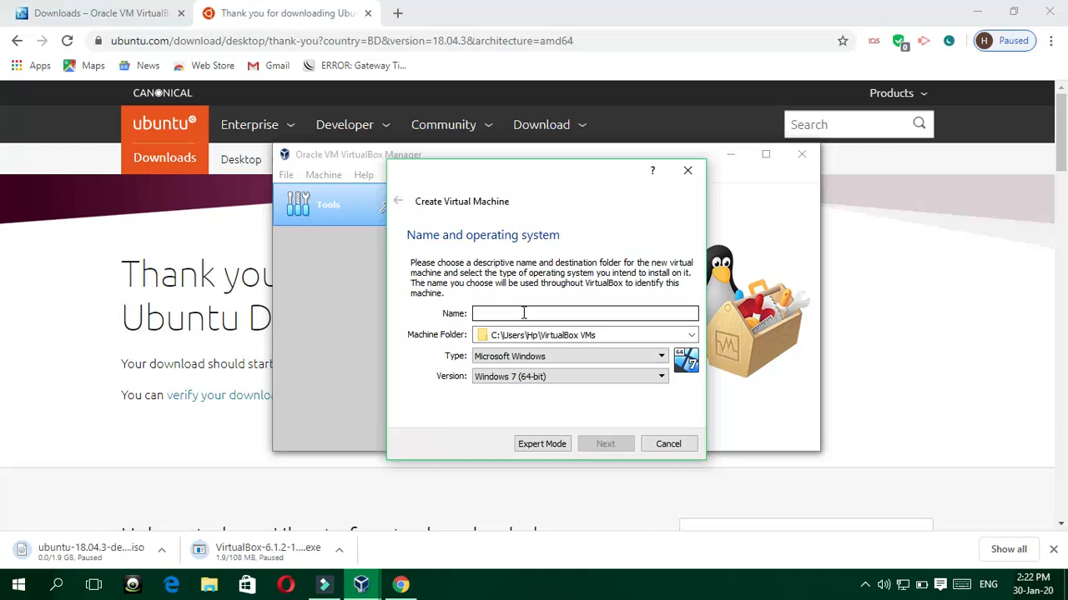
# Step: Name the machine ubuntu18.04, keep Linux / Ubuntu (64-bit), and continue to memory size
pyautogui.write('ubuntu18.04')
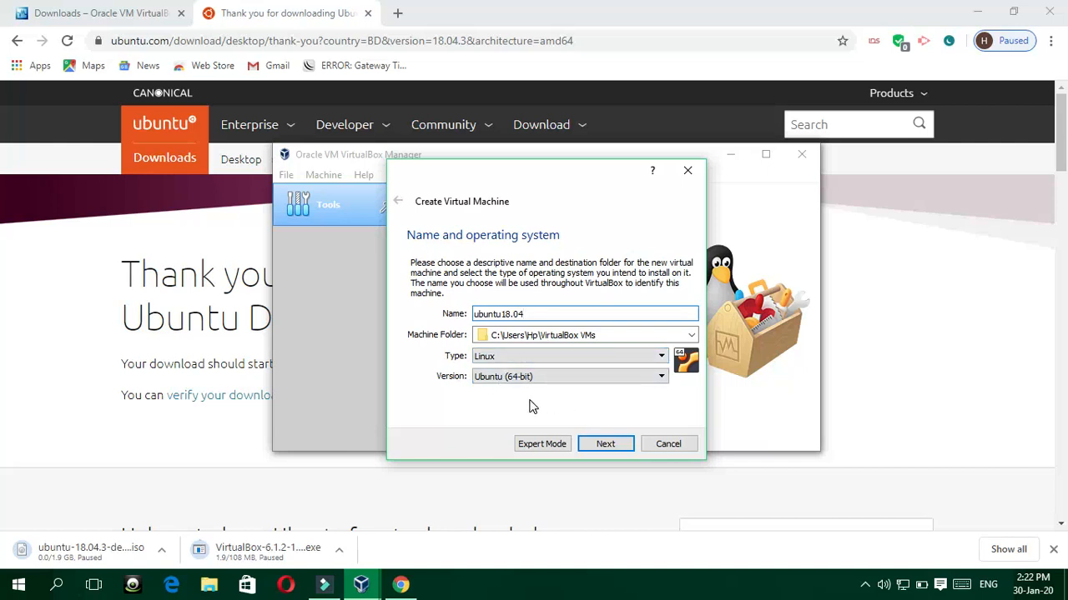
pyautogui.click(660, 376)
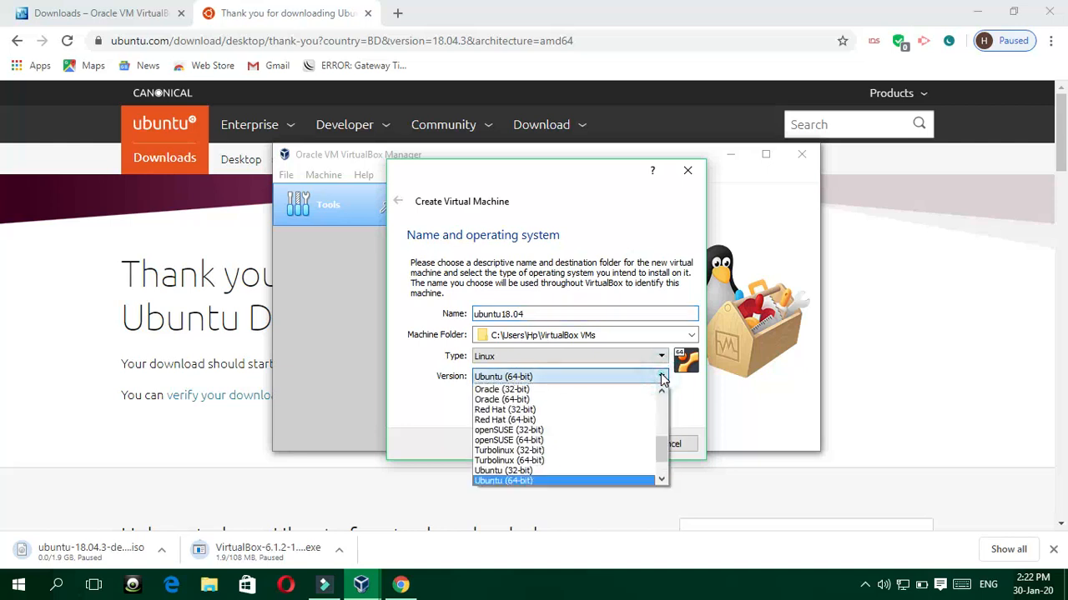
pyautogui.click(415, 415)
pyautogui.click(602, 445)
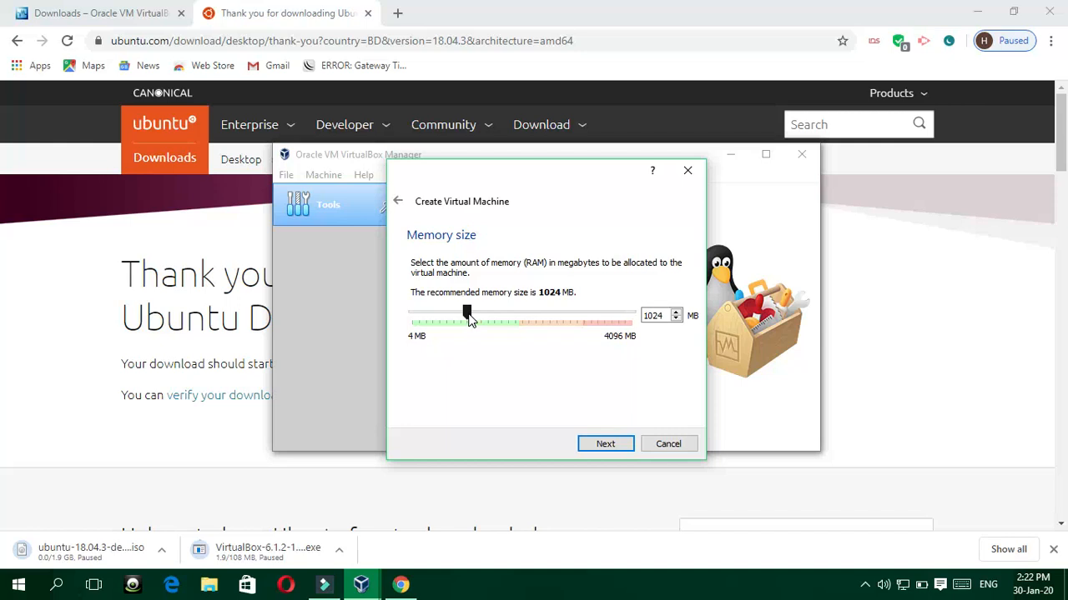
# Step: Raise the VM's memory to about 2048 MB
pyautogui.click(468, 315)
pyautogui.moveTo(474, 311); pyautogui.dragTo(522, 315)
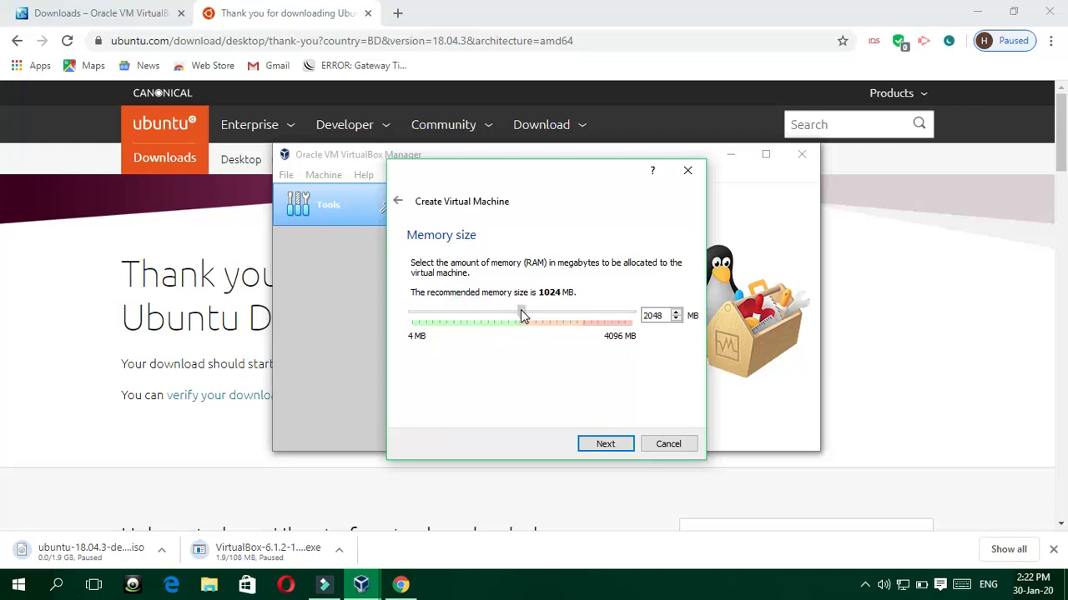
pyautogui.click(601, 444)
# Step: Create a dynamically allocated VDI hard disk of about 60 GB for the machine
pyautogui.click(597, 446)
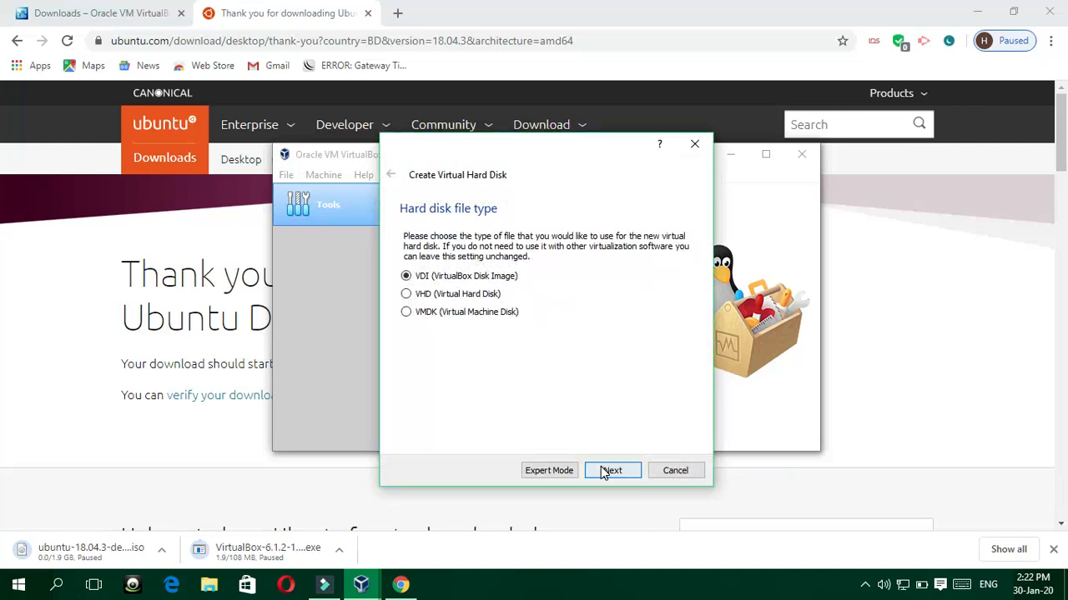
pyautogui.click(610, 471)
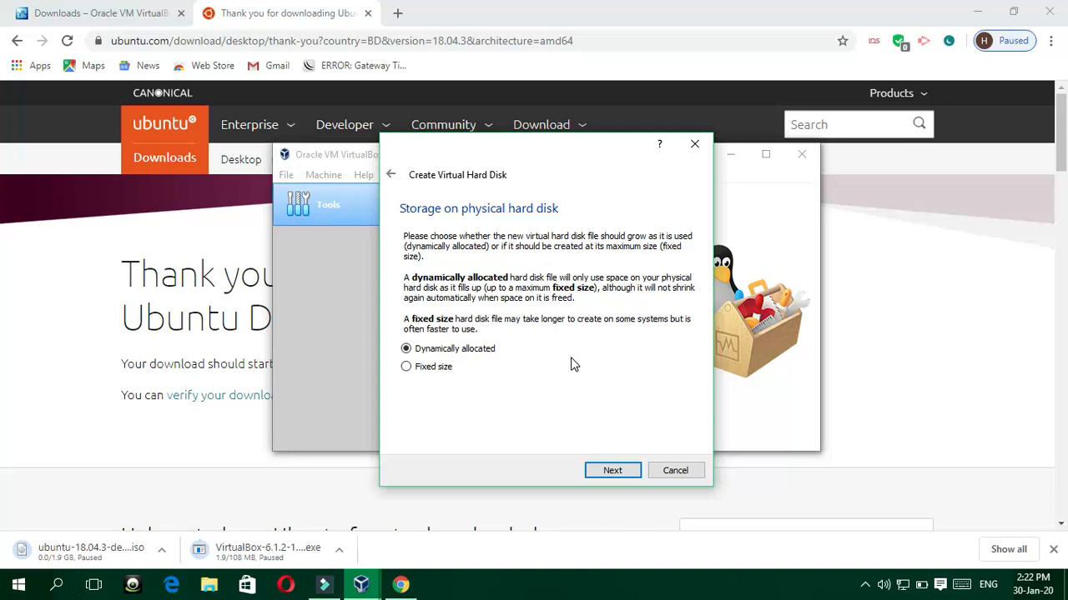
pyautogui.click(612, 470)
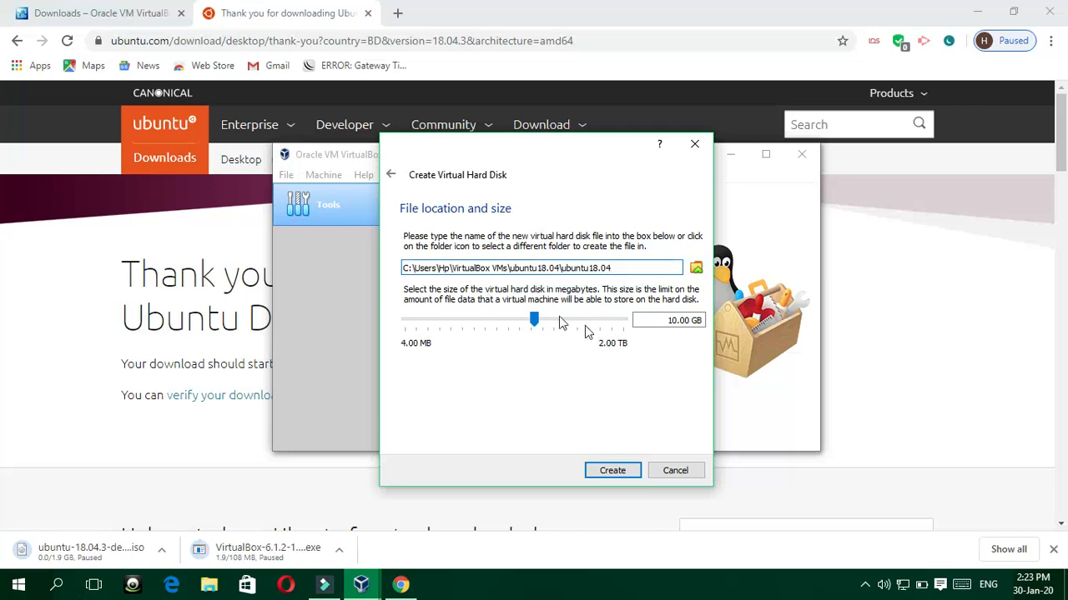
pyautogui.moveTo(537, 325); pyautogui.dragTo(566, 324)
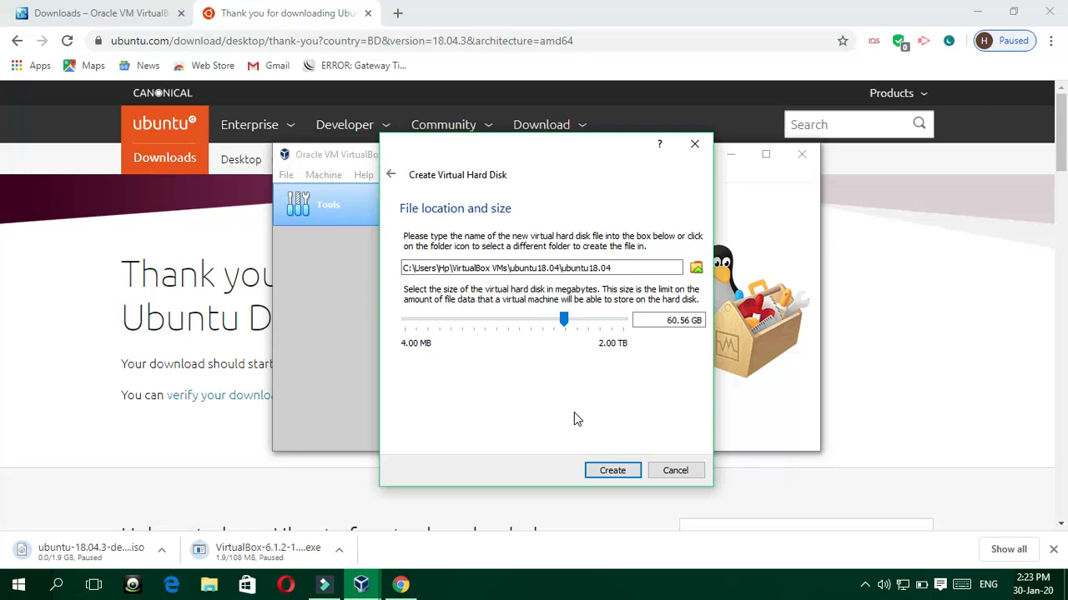
pyautogui.click(611, 470)
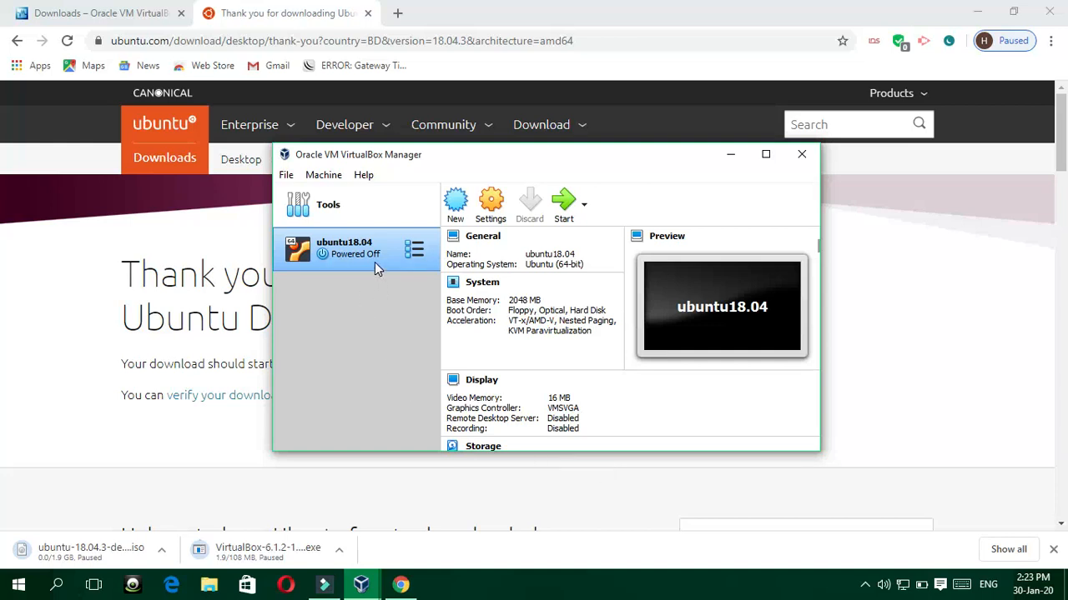
# Step: Set Shared Clipboard and Drag'n'Drop to Bidirectional in the ubuntu18.04 settings
pyautogui.click(491, 208)
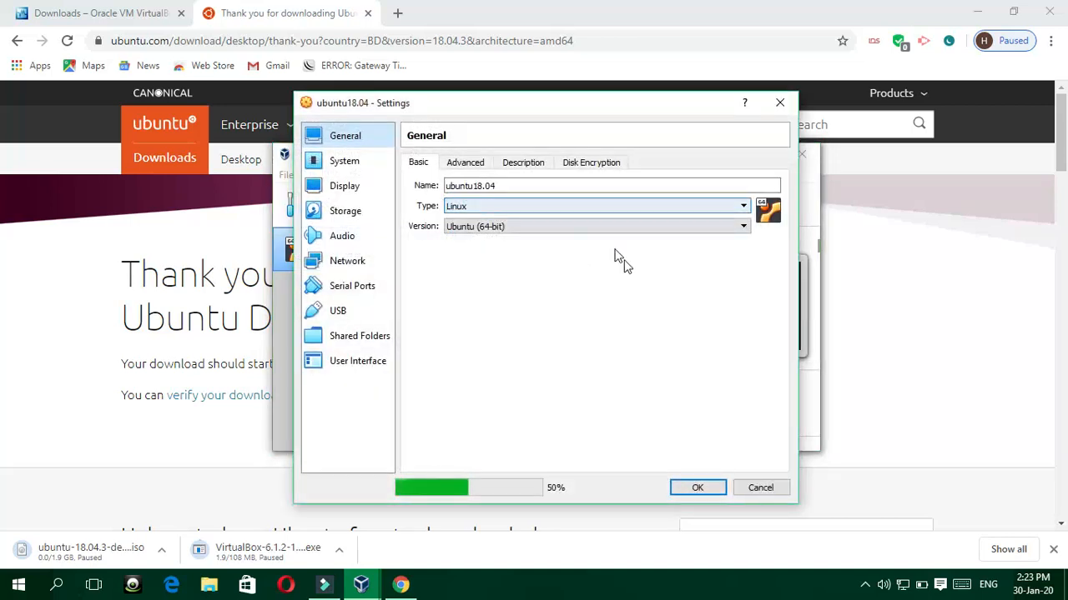
pyautogui.click(473, 165)
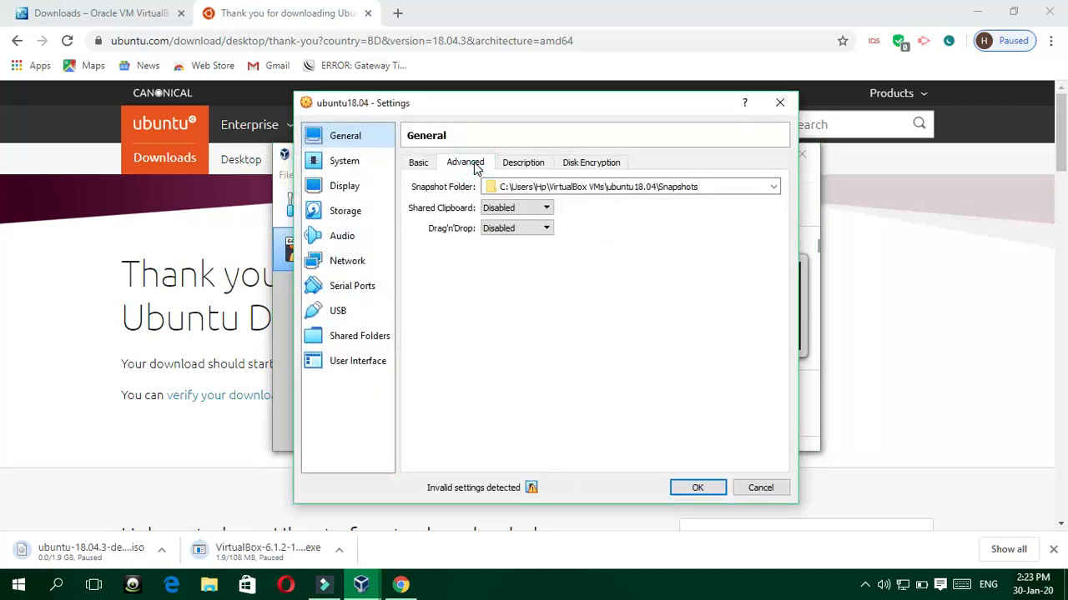
pyautogui.click(547, 209)
pyautogui.click(513, 243)
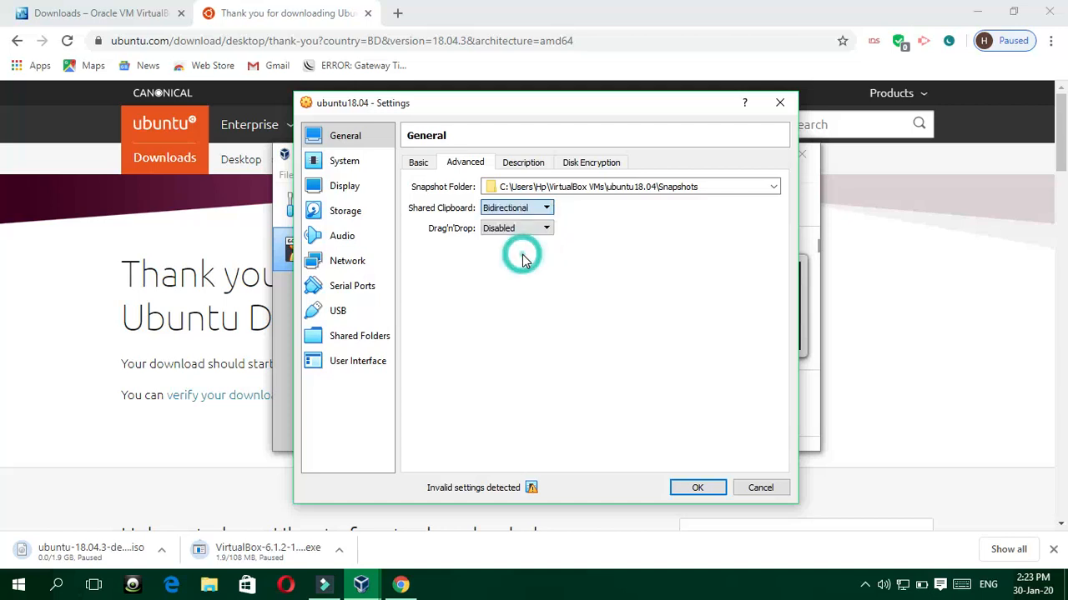
pyautogui.click(547, 228)
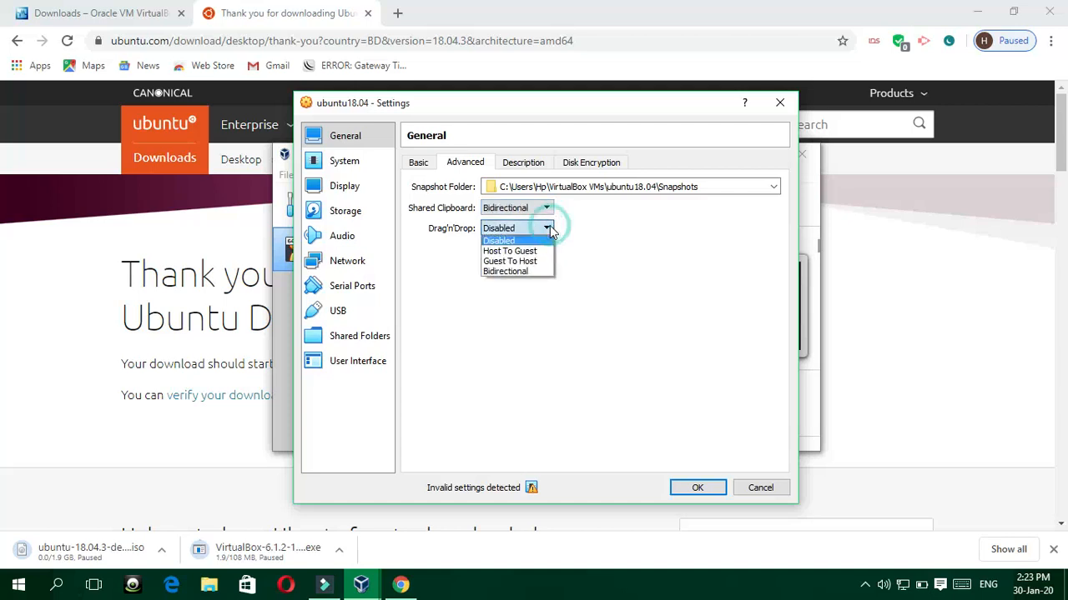
pyautogui.click(533, 273)
# Step: Give the VM 4 processors
pyautogui.click(358, 161)
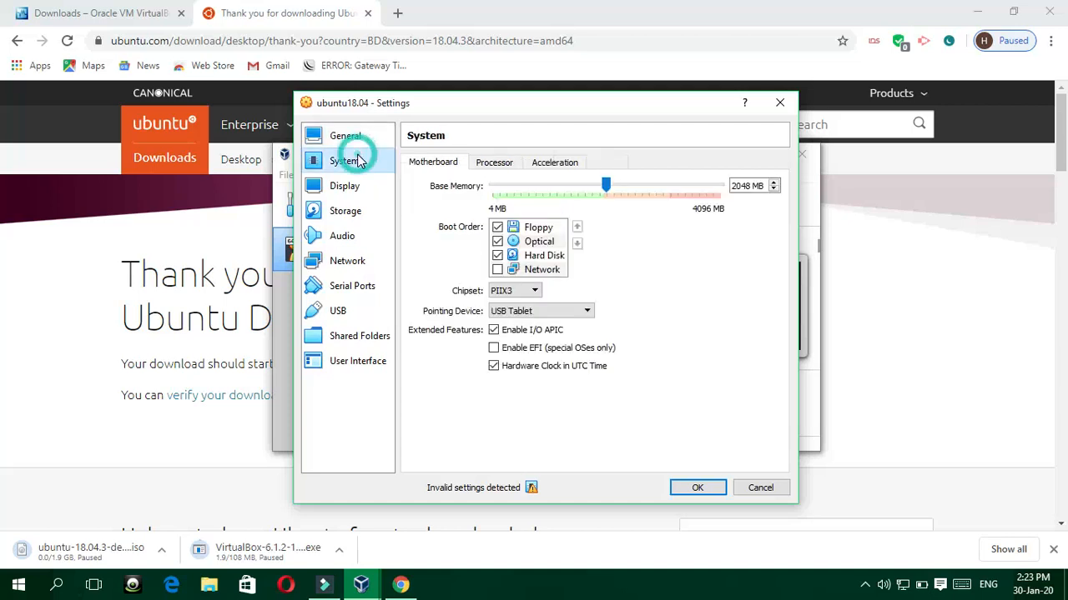
pyautogui.click(492, 164)
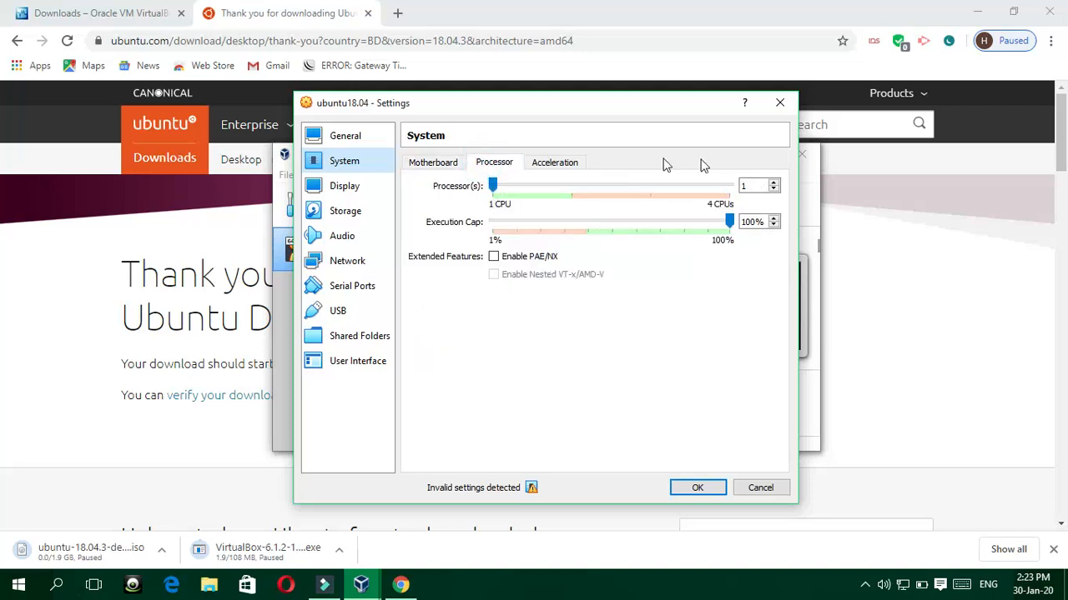
pyautogui.moveTo(492, 185); pyautogui.dragTo(705, 190)
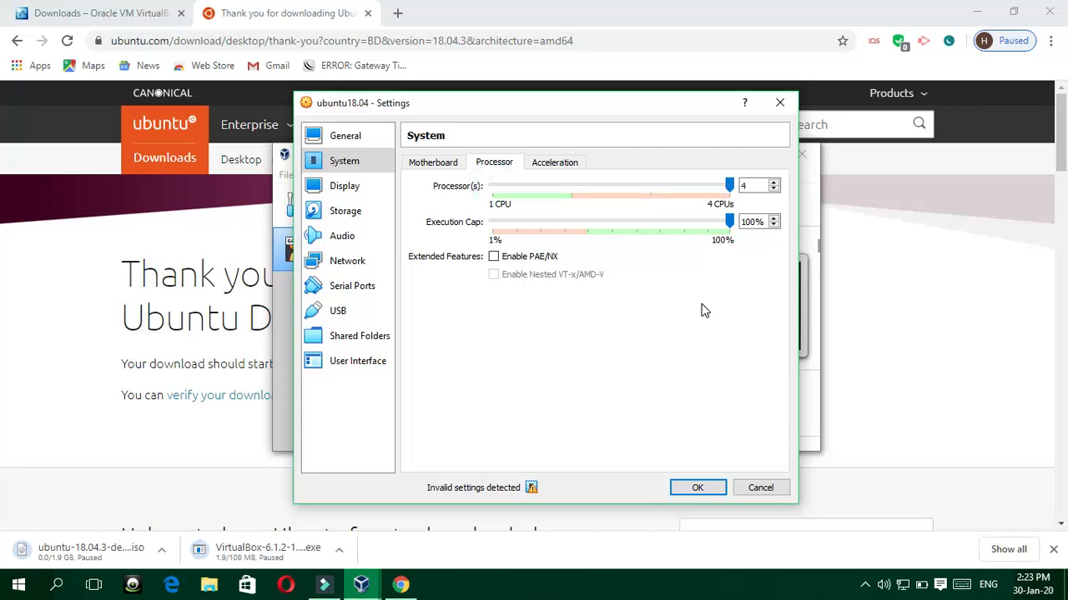
pyautogui.click(342, 187)
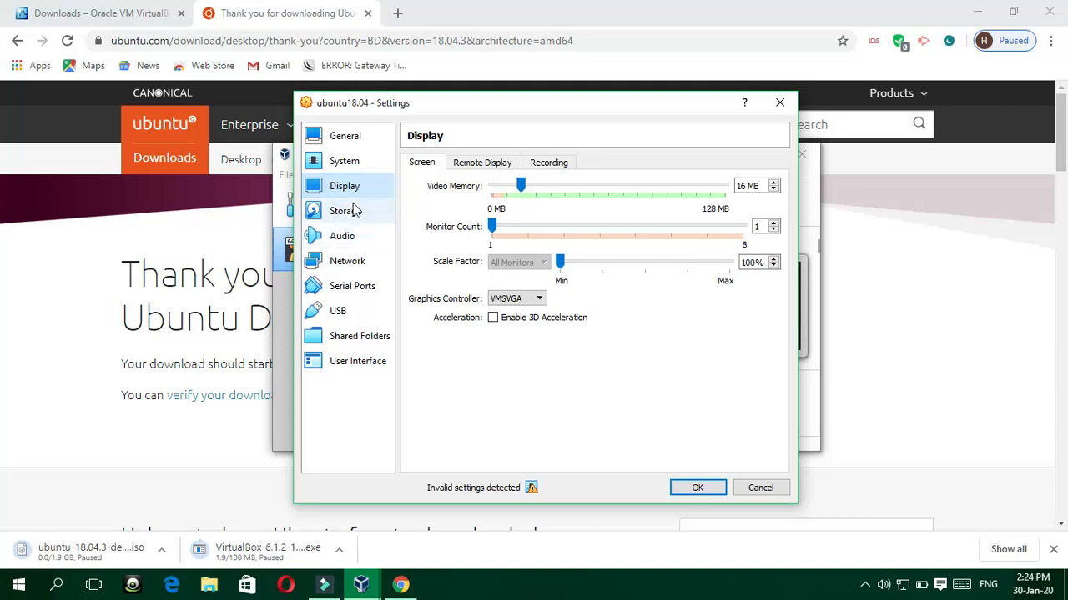
# Step: Insert ubuntu-18.04.3-desktop-amd64.iso into the VM's empty optical drive and save the settings
pyautogui.click(345, 213)
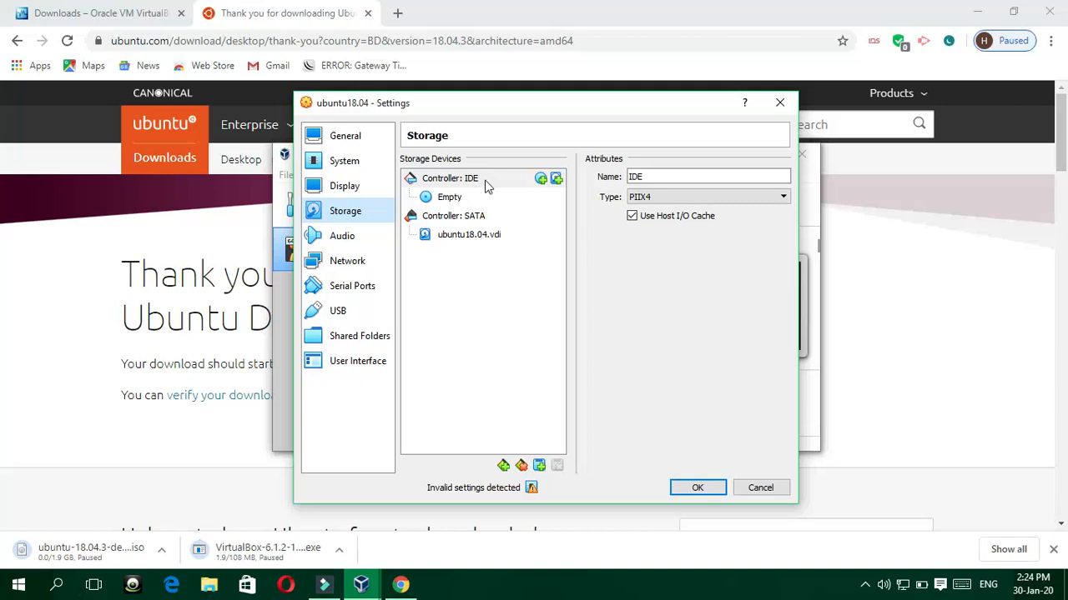
pyautogui.click(442, 200)
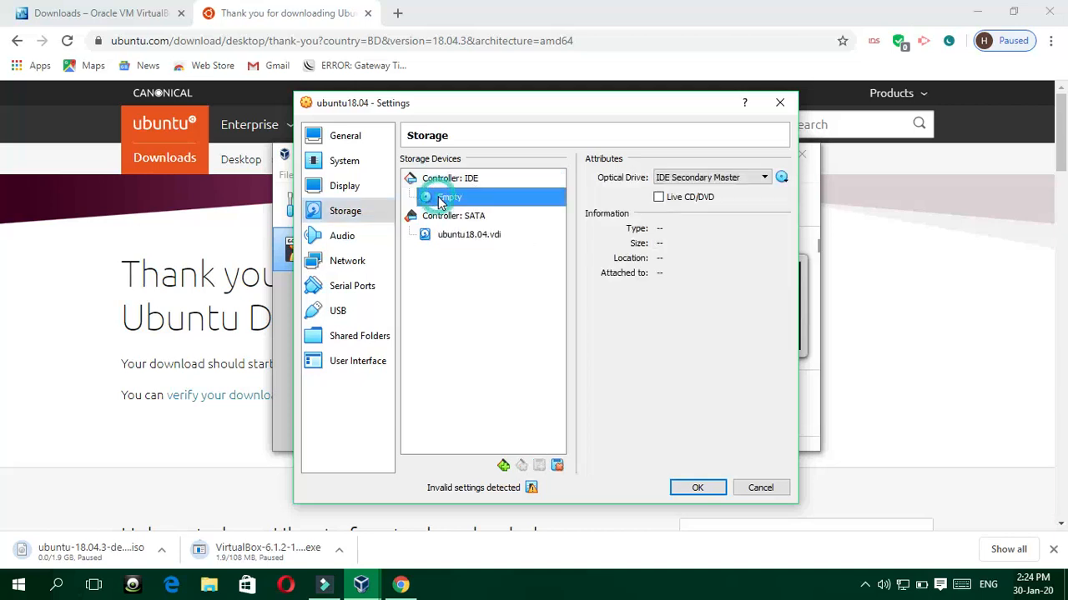
pyautogui.click(783, 178)
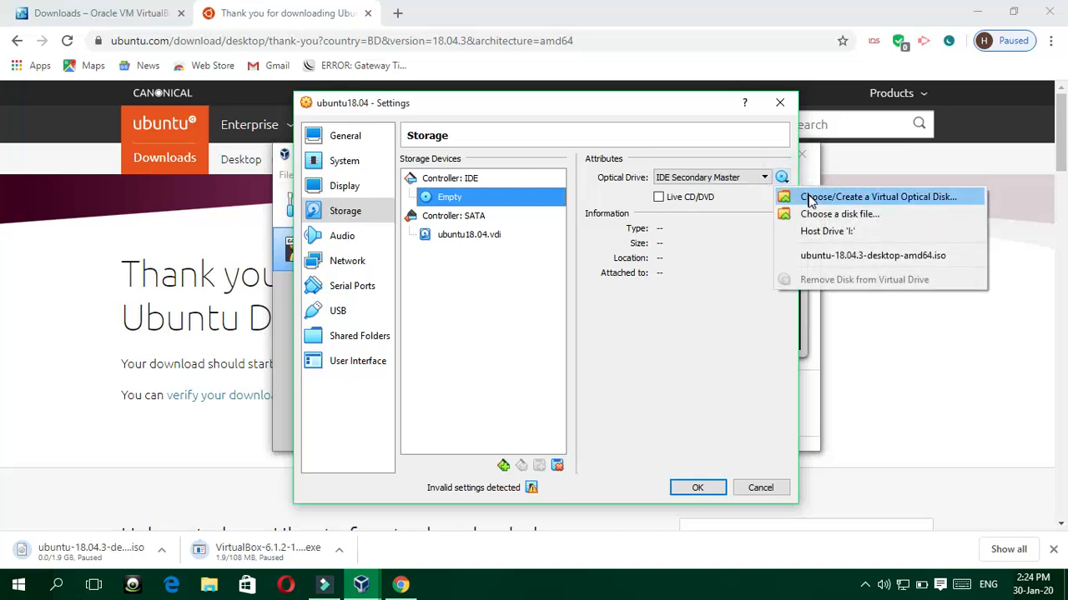
pyautogui.click(817, 200)
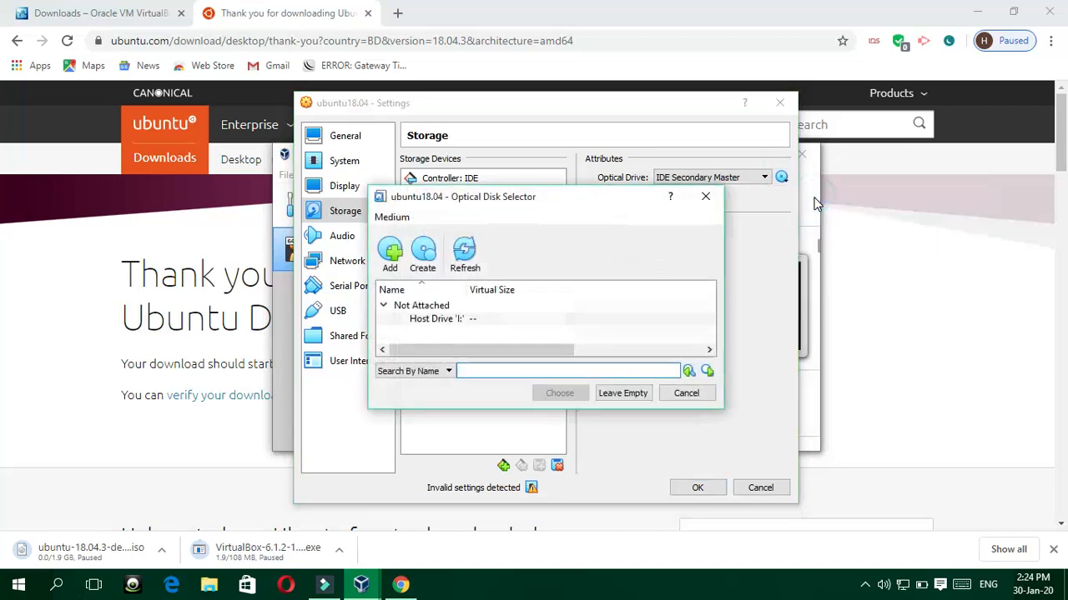
pyautogui.click(392, 254)
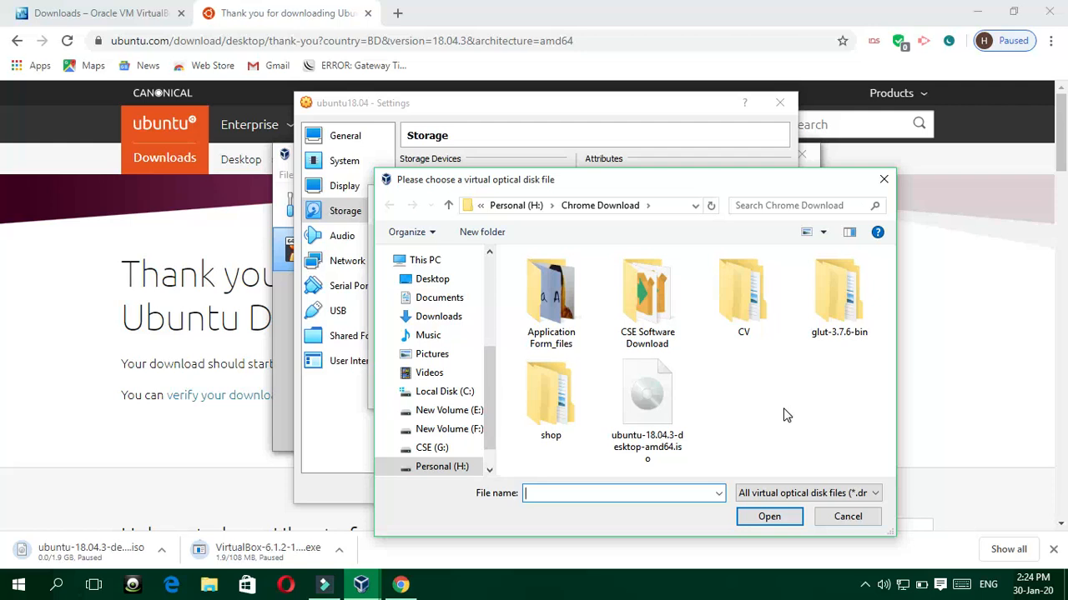
pyautogui.click(656, 388)
pyautogui.click(768, 516)
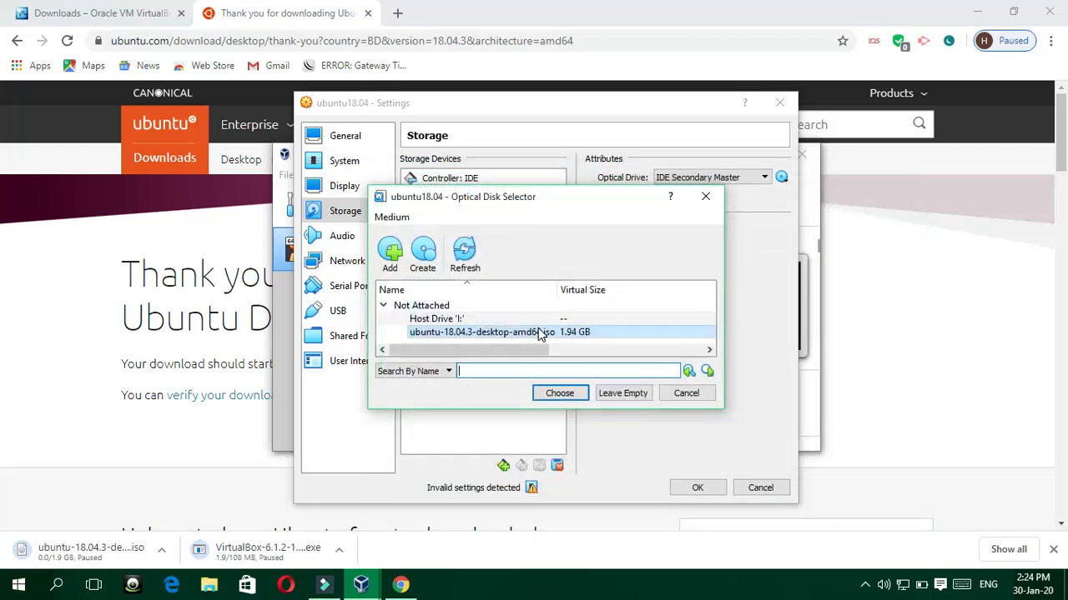
pyautogui.click(556, 395)
pyautogui.click(703, 488)
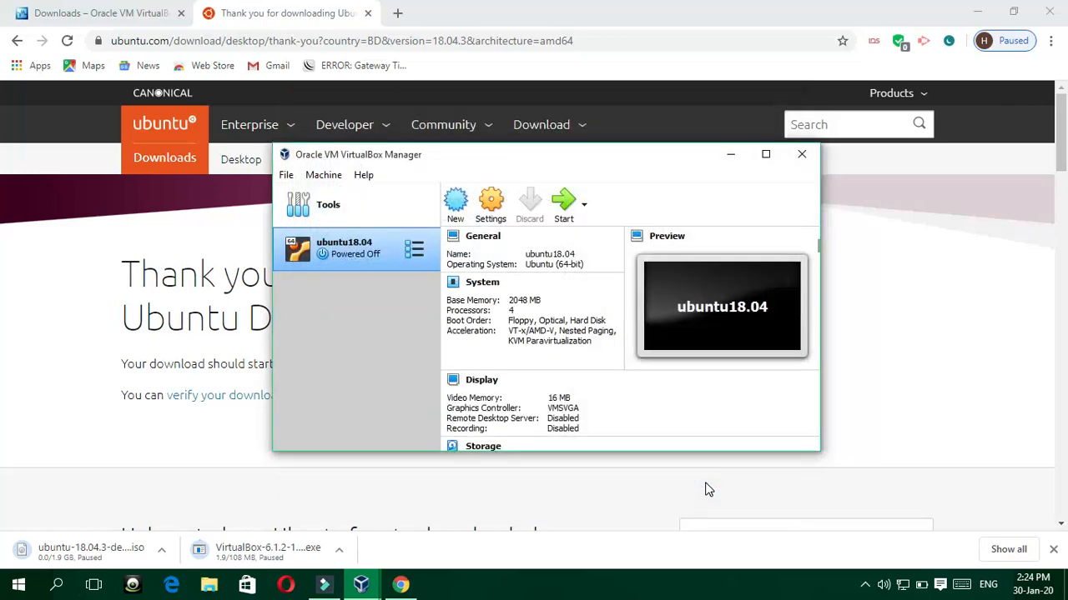
# Step: Start the ubuntu18.04 VM and let it boot to the Ubuntu installer Welcome screen
pyautogui.click(393, 250)
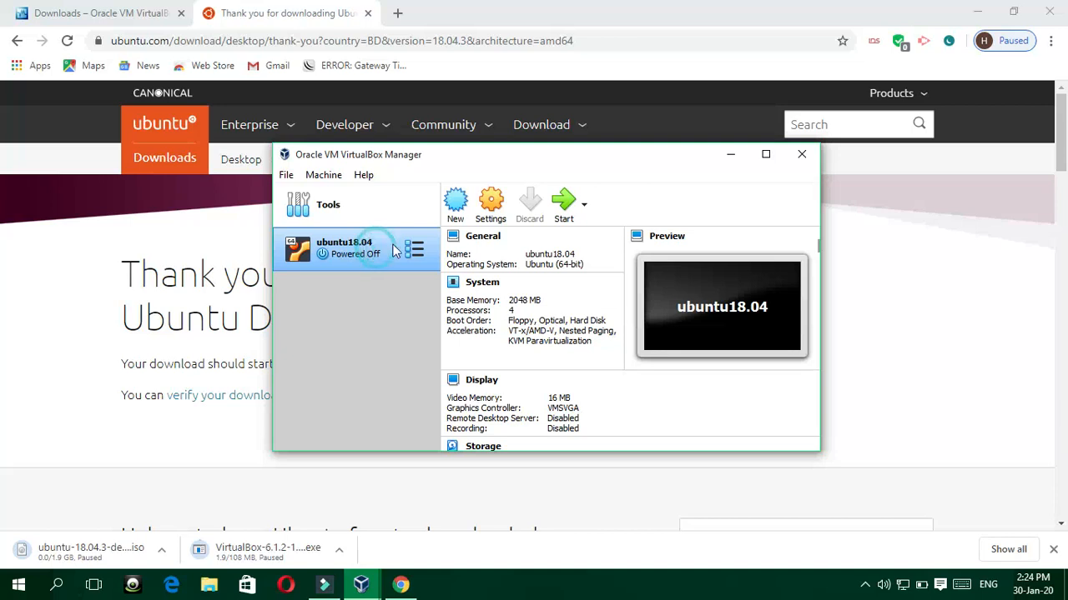
pyautogui.click(564, 205)
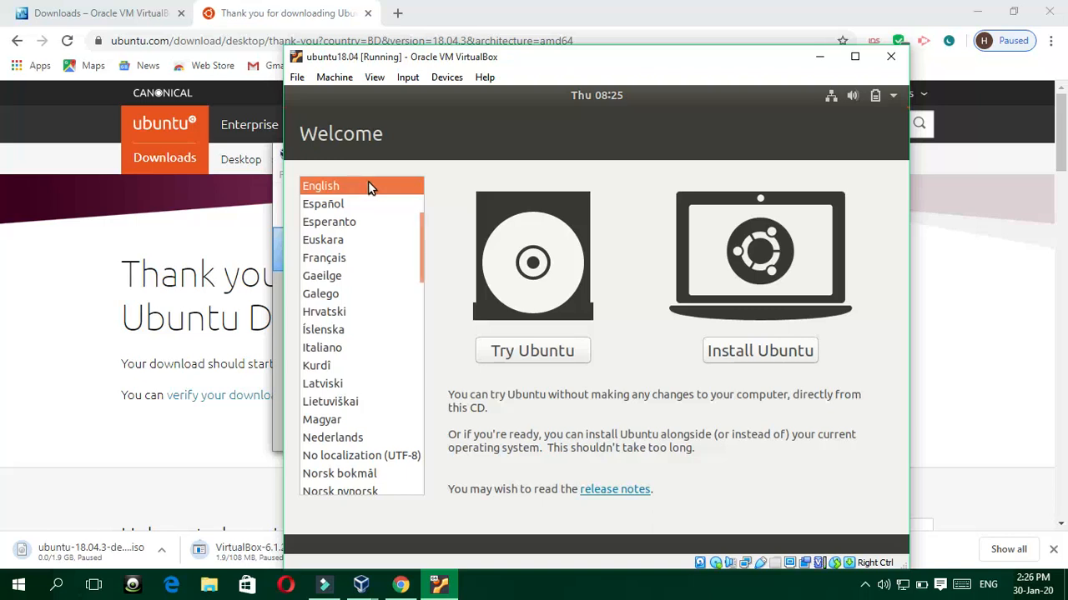
# Step: Keep English as the installer language and begin Install Ubuntu
pyautogui.click(421, 310)
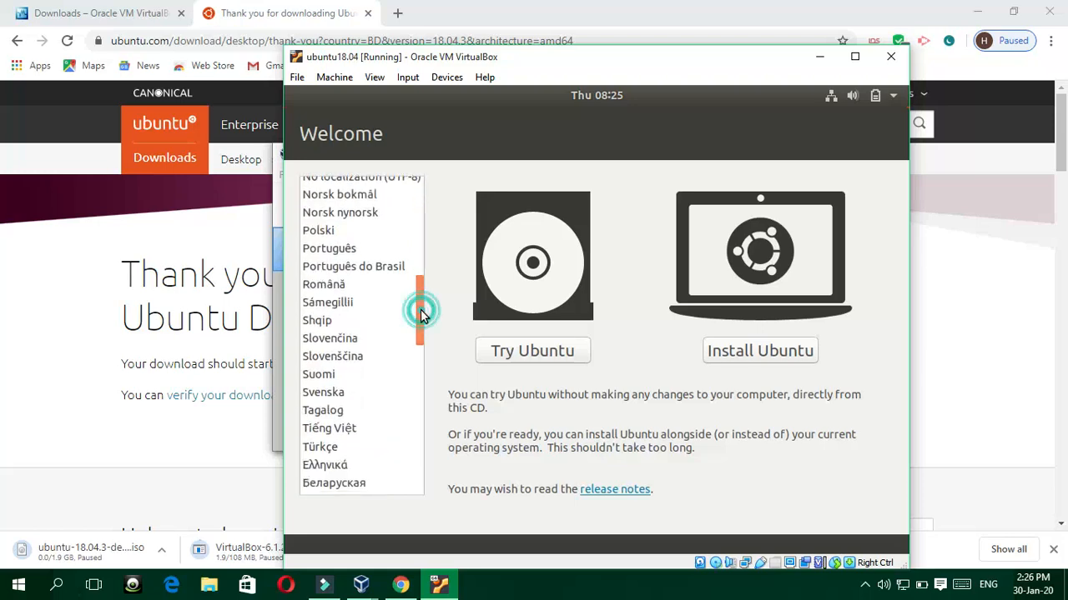
pyautogui.click(422, 377)
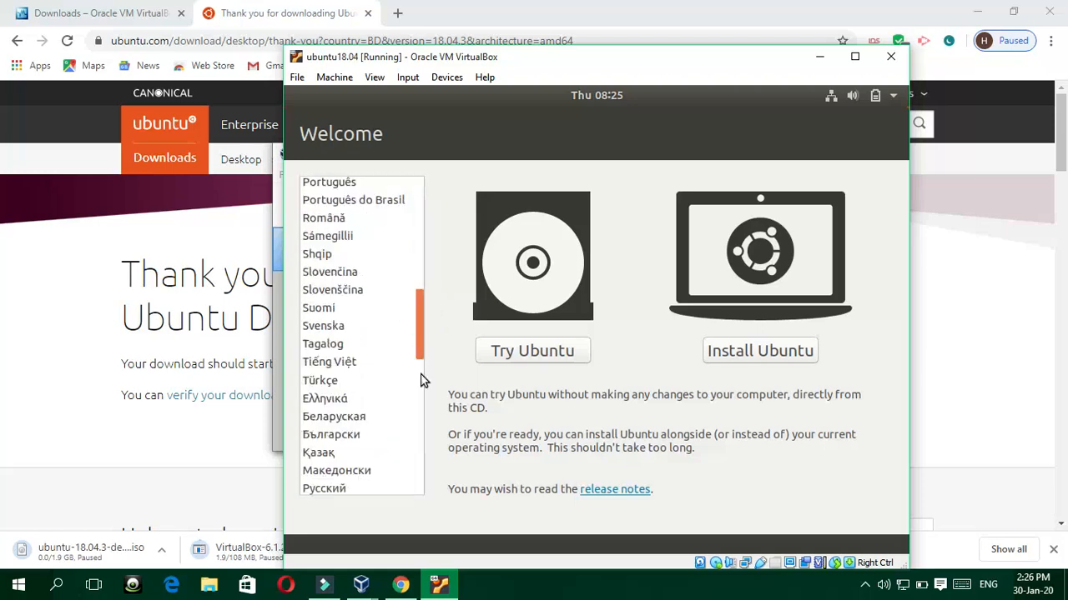
pyautogui.click(421, 248)
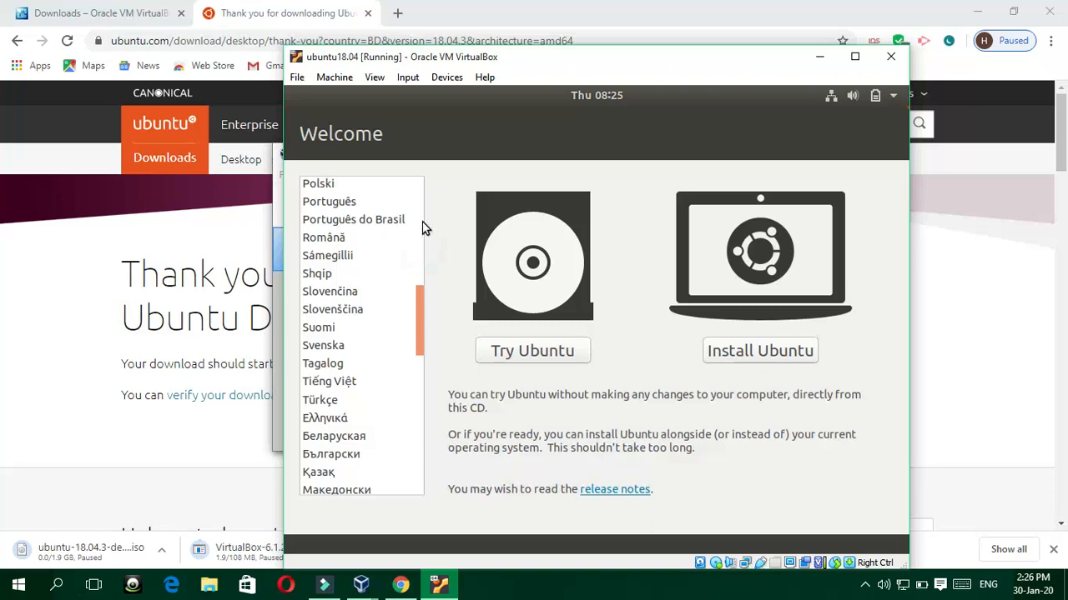
pyautogui.click(422, 221)
pyautogui.scroll(2, 402, 210)
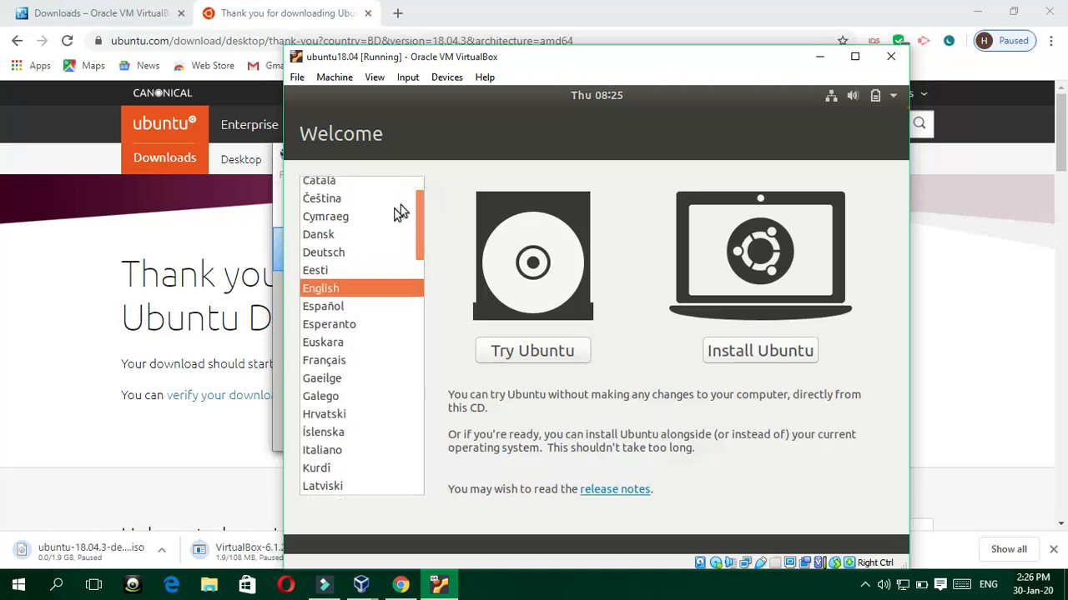
pyautogui.click(748, 353)
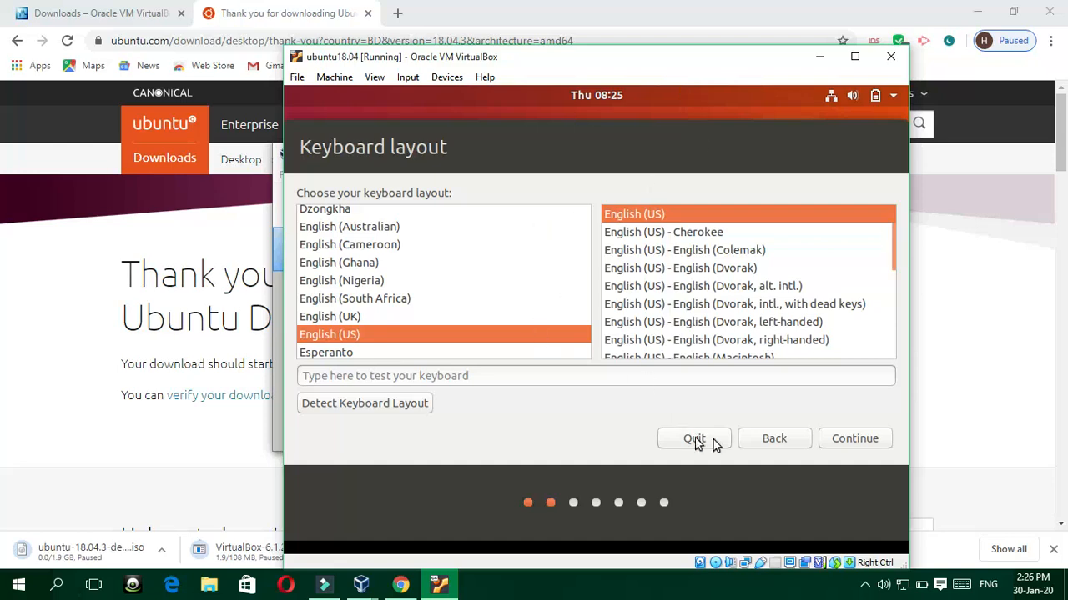
# Step: Keep the English (US) keyboard layout and include third-party drivers and media formats
pyautogui.click(841, 439)
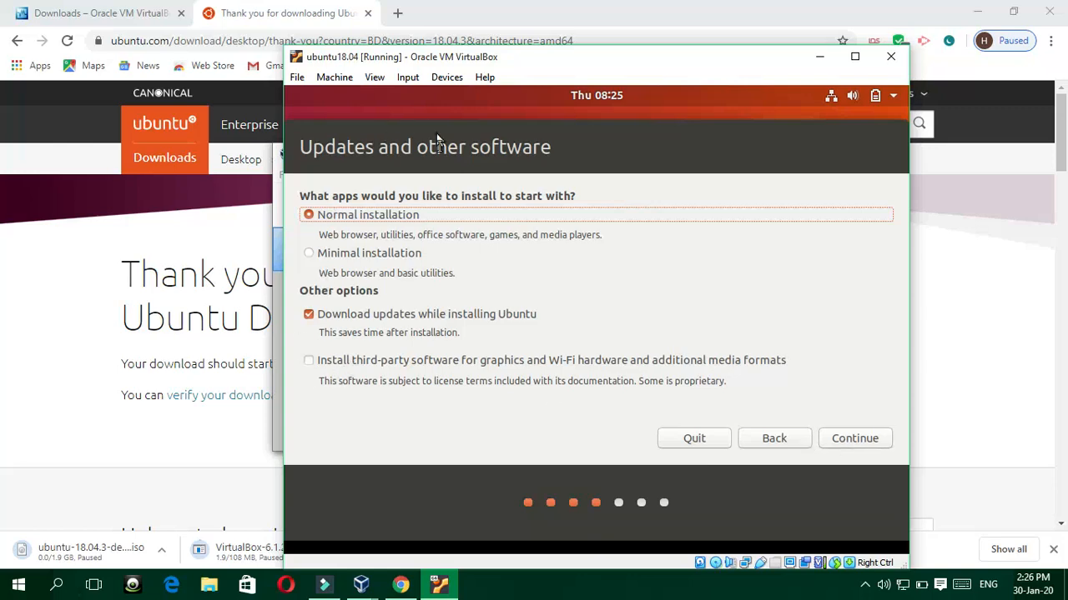
pyautogui.click(308, 364)
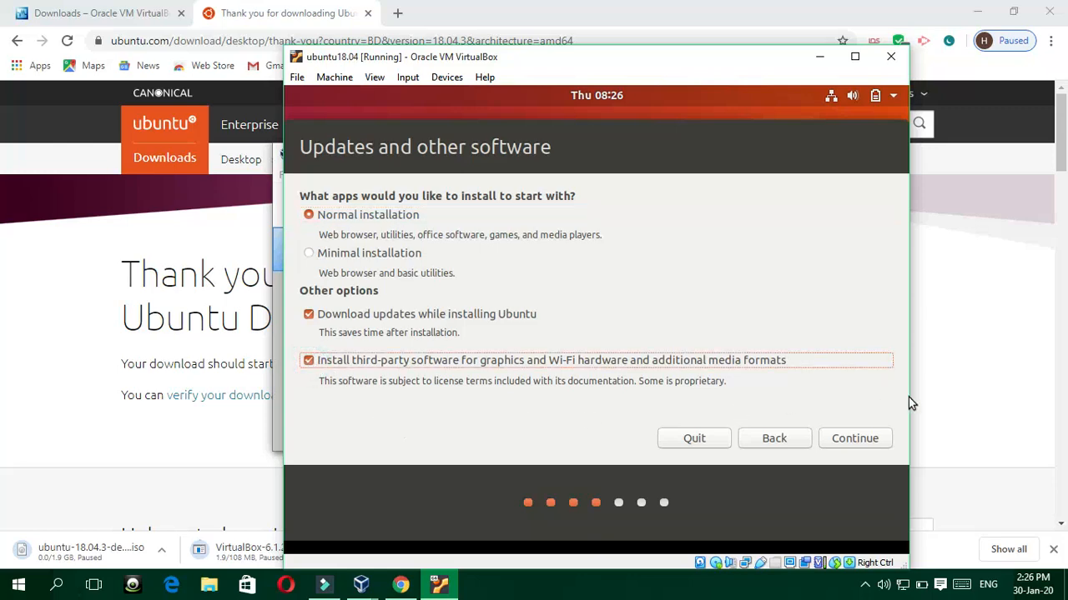
pyautogui.click(849, 444)
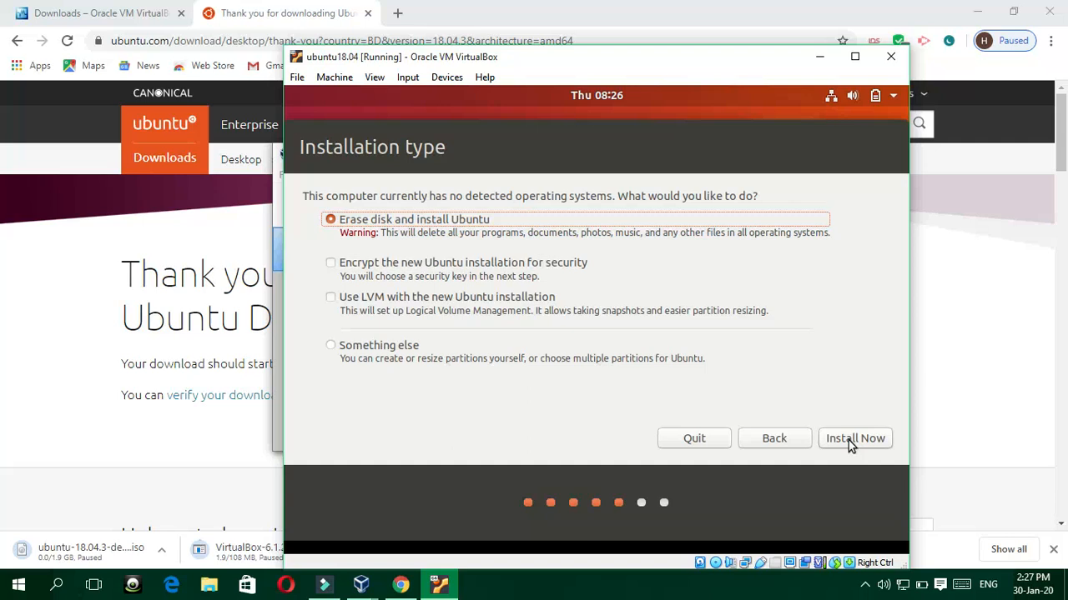
# Step: Install with Erase disk and install Ubuntu, confirming the ext4 partition changes to sda
pyautogui.click(848, 440)
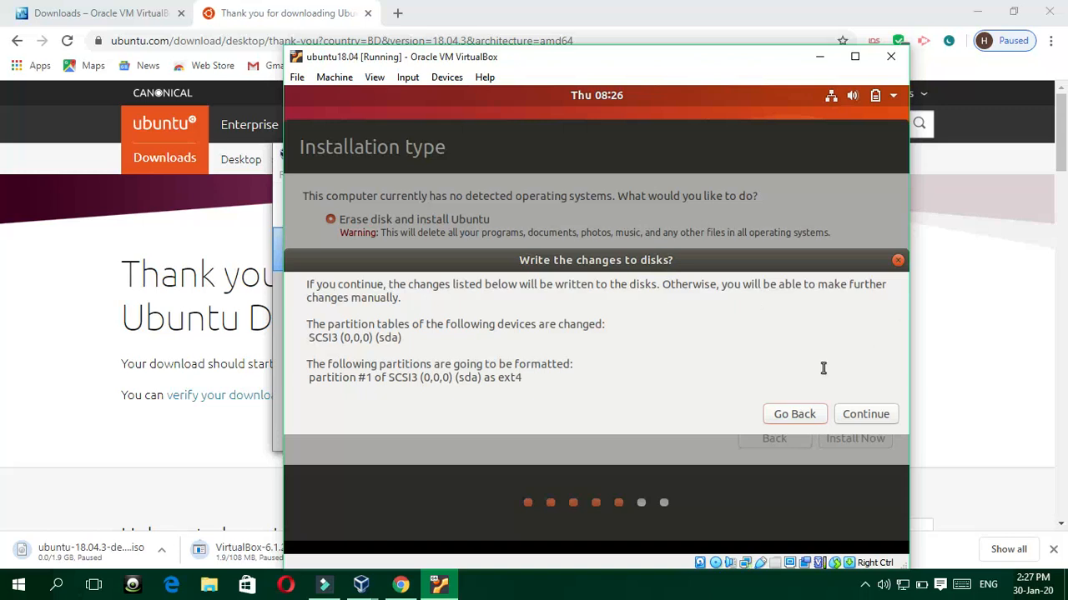
pyautogui.click(862, 417)
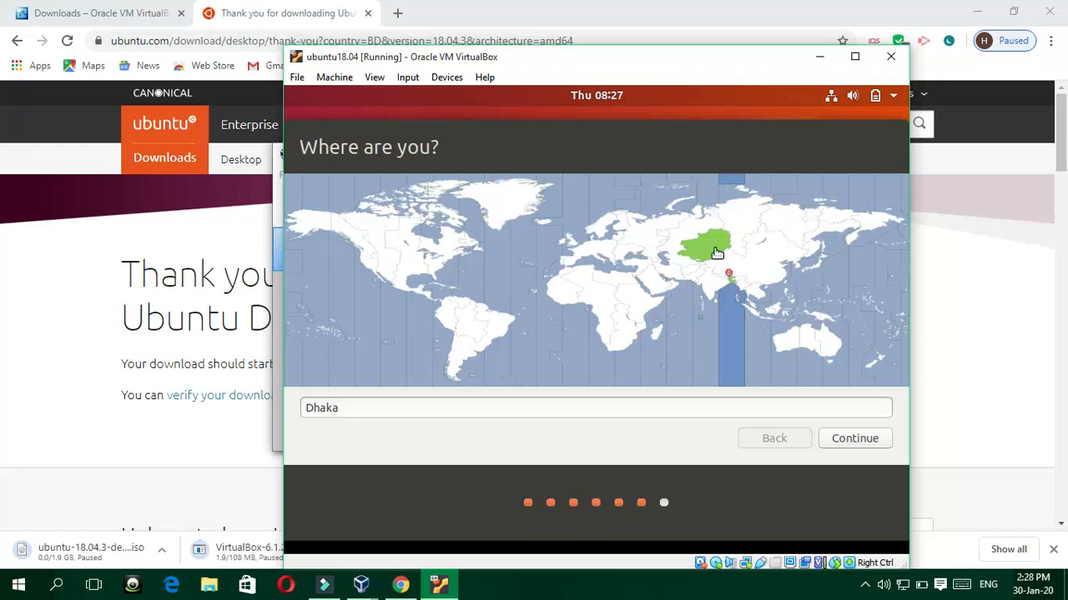
# Step: Accept Dhaka as the time zone location
pyautogui.click(850, 438)
pyautogui.press('Return')
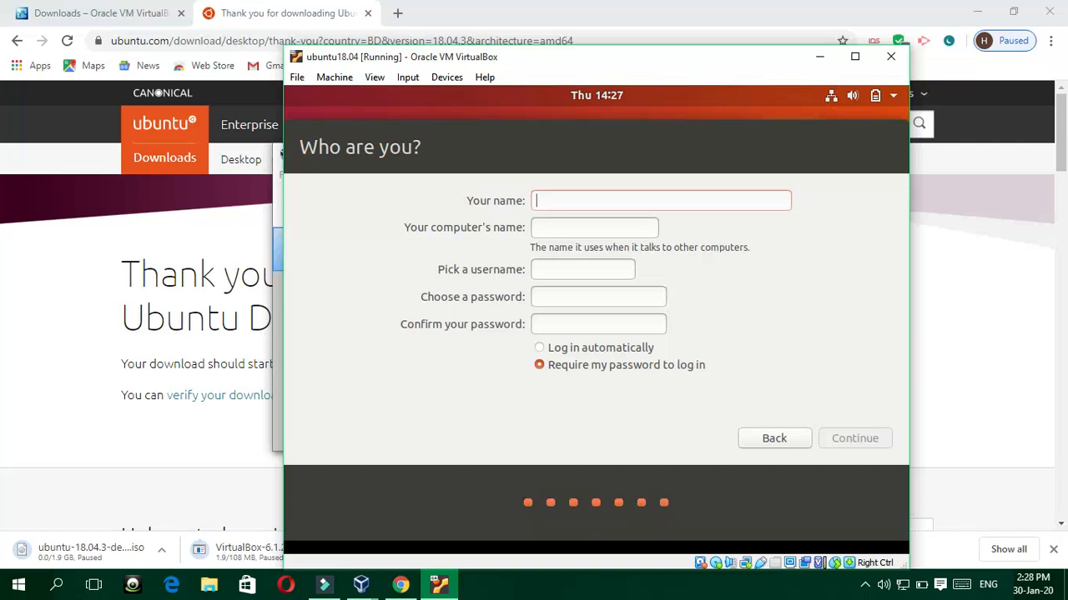
# Step: Enter the user's name and trim the '-VirtualBox' suffix from the computer's name
pyautogui.write('HHH')
pyautogui.press('BackSpace')
pyautogui.press('BackSpace')
pyautogui.write('os')
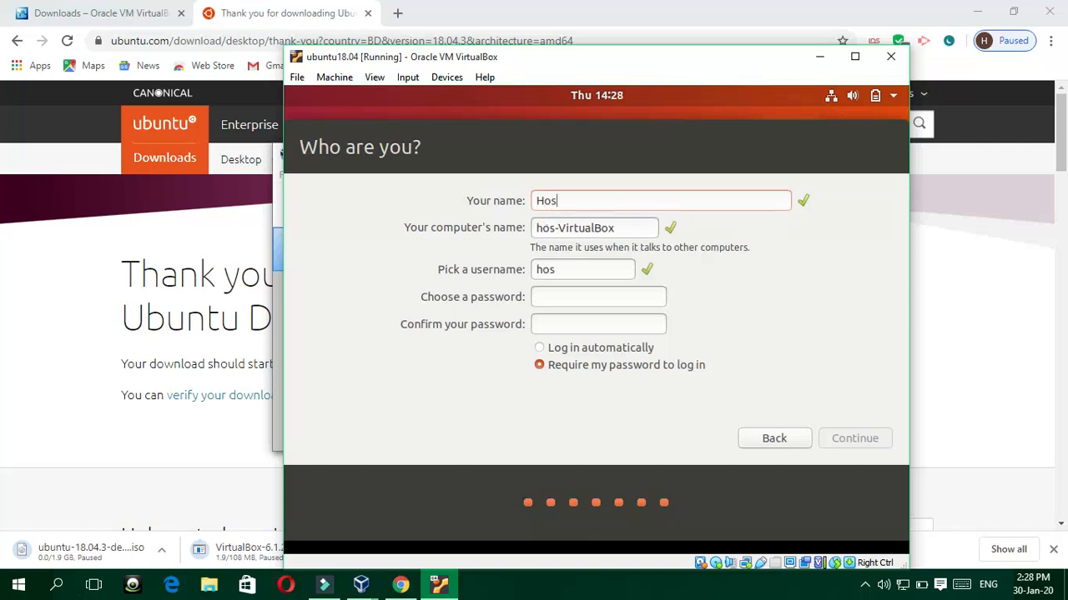
pyautogui.write('sain')
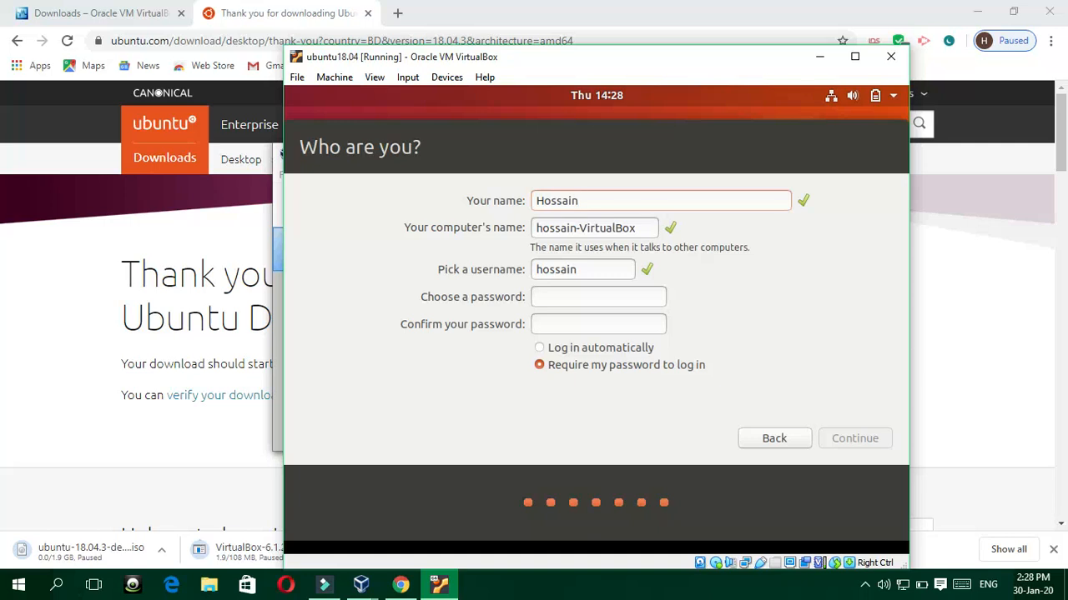
pyautogui.write('inImam')
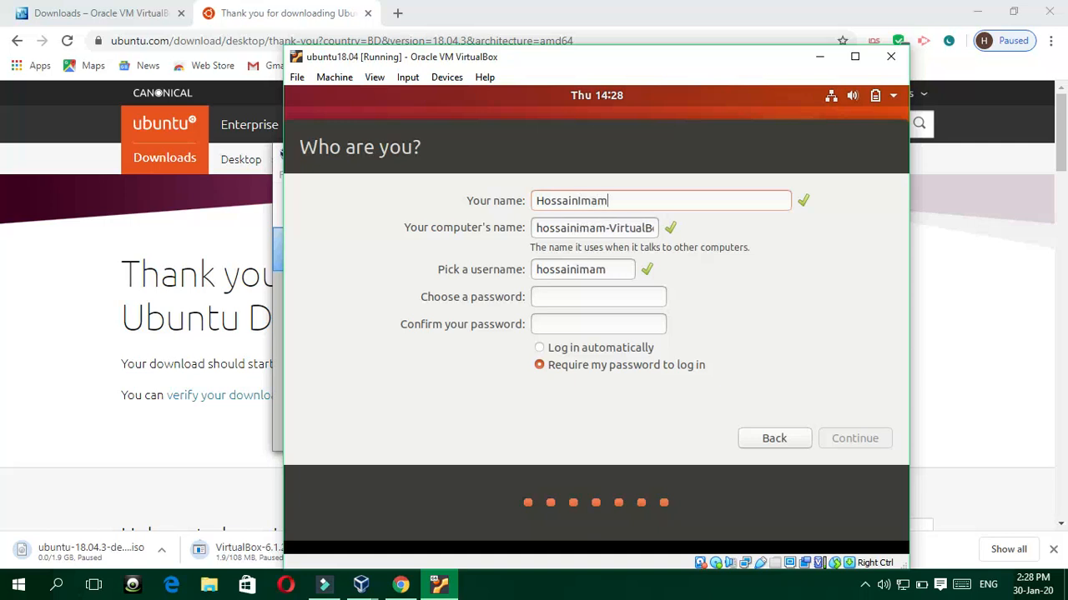
pyautogui.write('Vivid')
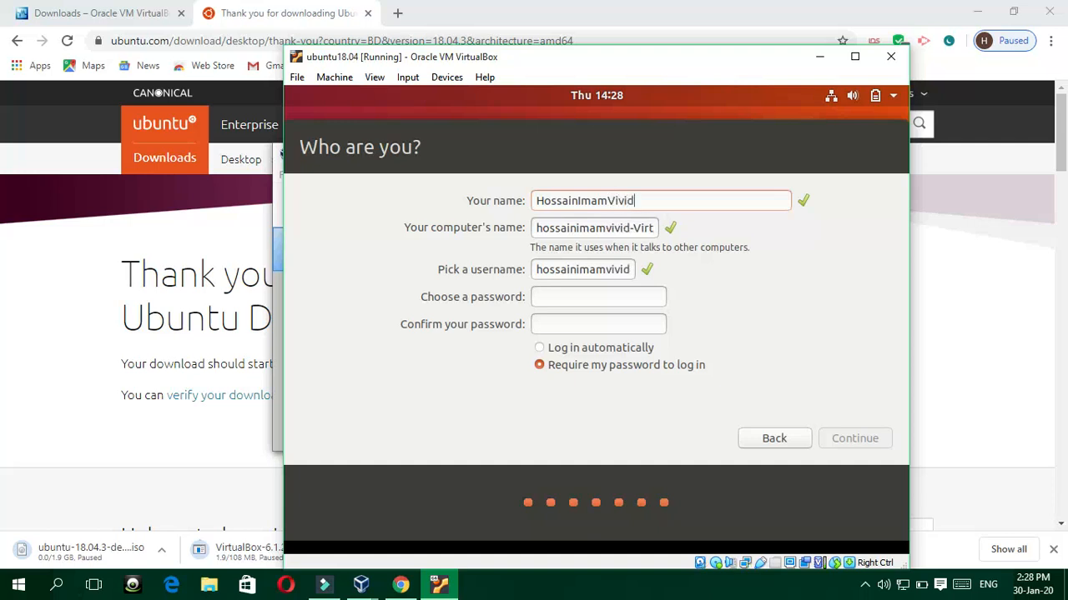
pyautogui.click(653, 227)
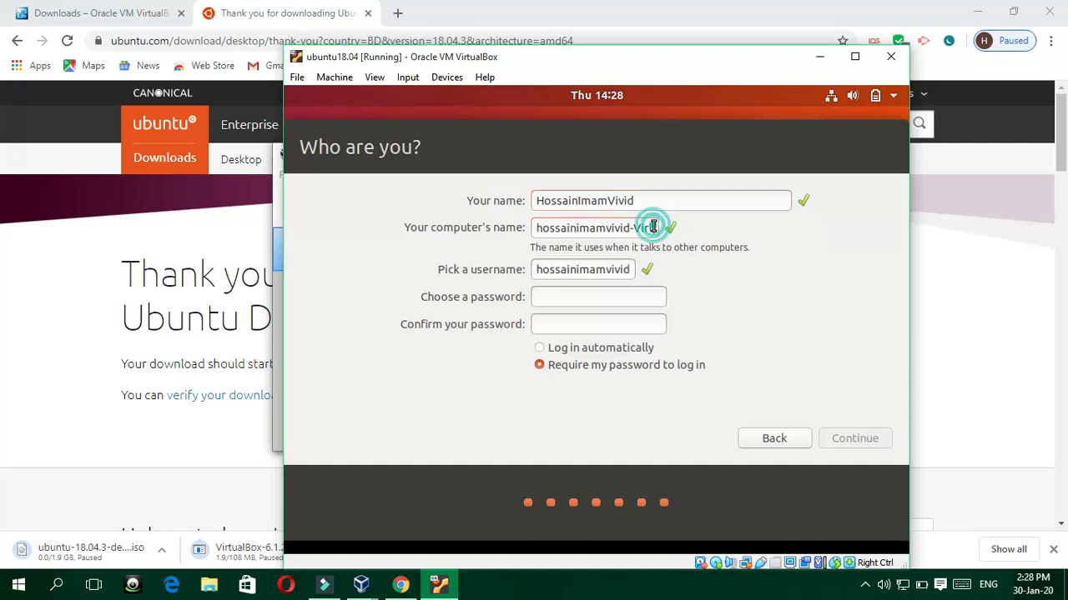
pyautogui.press('Right')
pyautogui.press('Right')
pyautogui.press('Right')
pyautogui.press('Right')
pyautogui.press('Right')
pyautogui.press('Right')
pyautogui.press('Right')
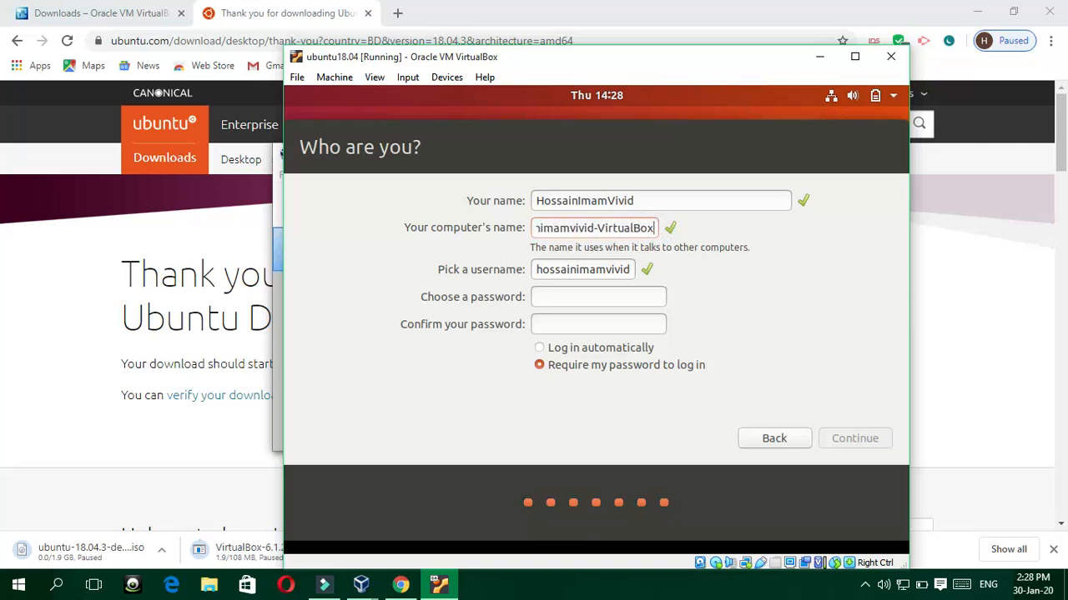
pyautogui.press('BackSpace')
pyautogui.press('BackSpace')
pyautogui.press('BackSpace')
pyautogui.press('BackSpace')
pyautogui.press('BackSpace')
pyautogui.press('BackSpace')
pyautogui.press('BackSpace')
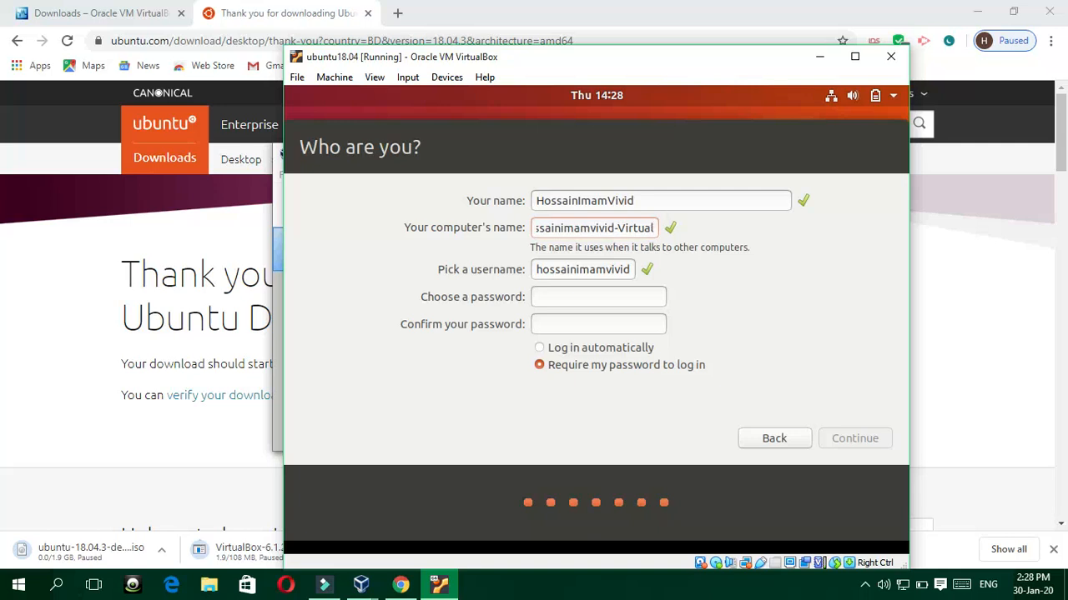
pyautogui.press('BackSpace')
pyautogui.press('BackSpace')
pyautogui.press('BackSpace')
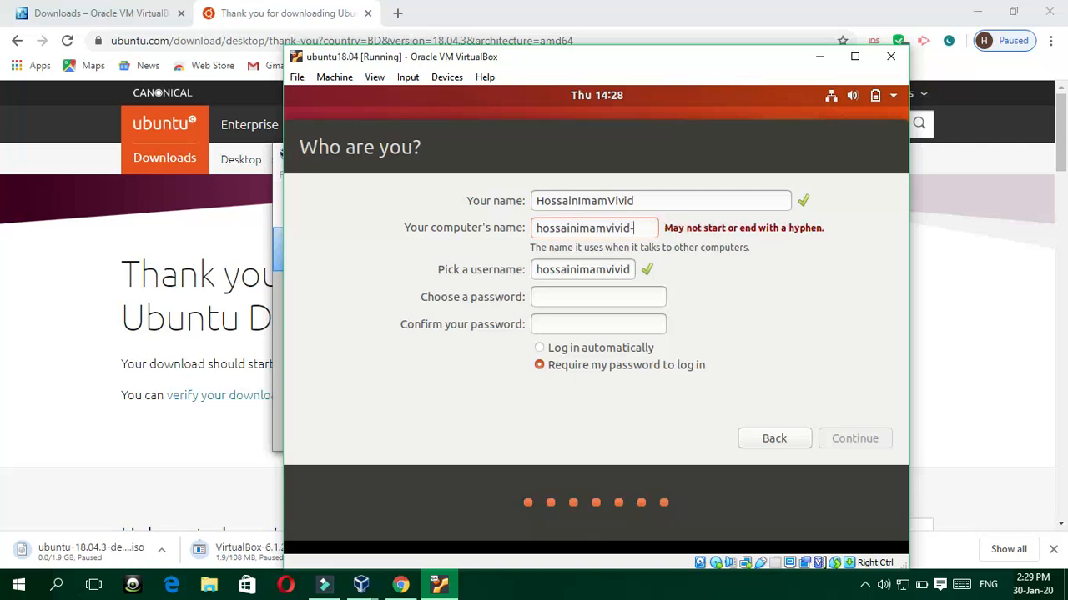
pyautogui.press('BackSpace')
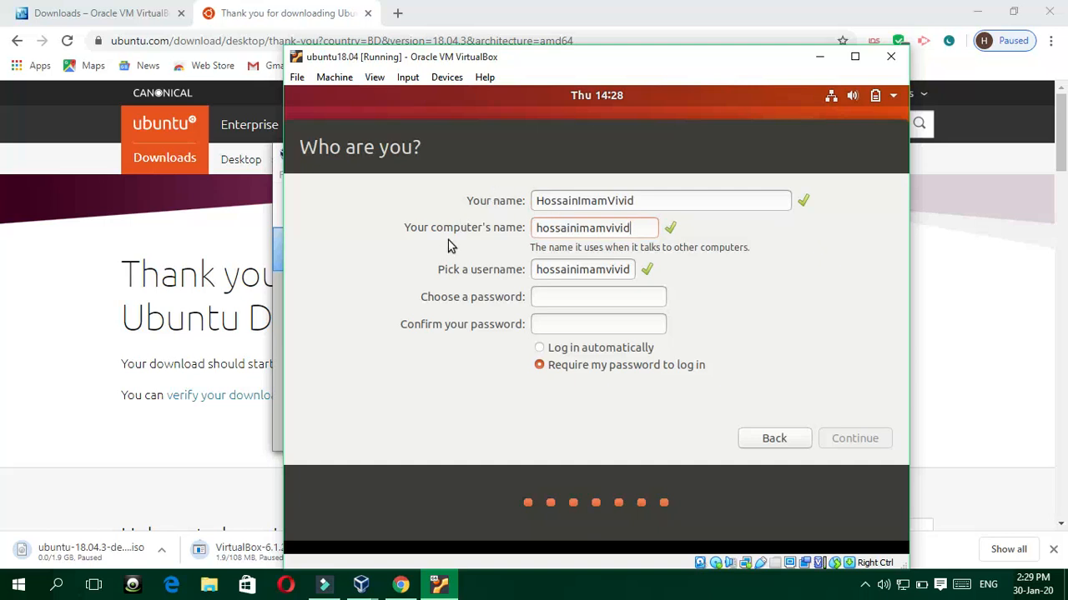
# Step: Enter and confirm the account password, then continue the installation
pyautogui.click(554, 295)
pyautogui.write('****')
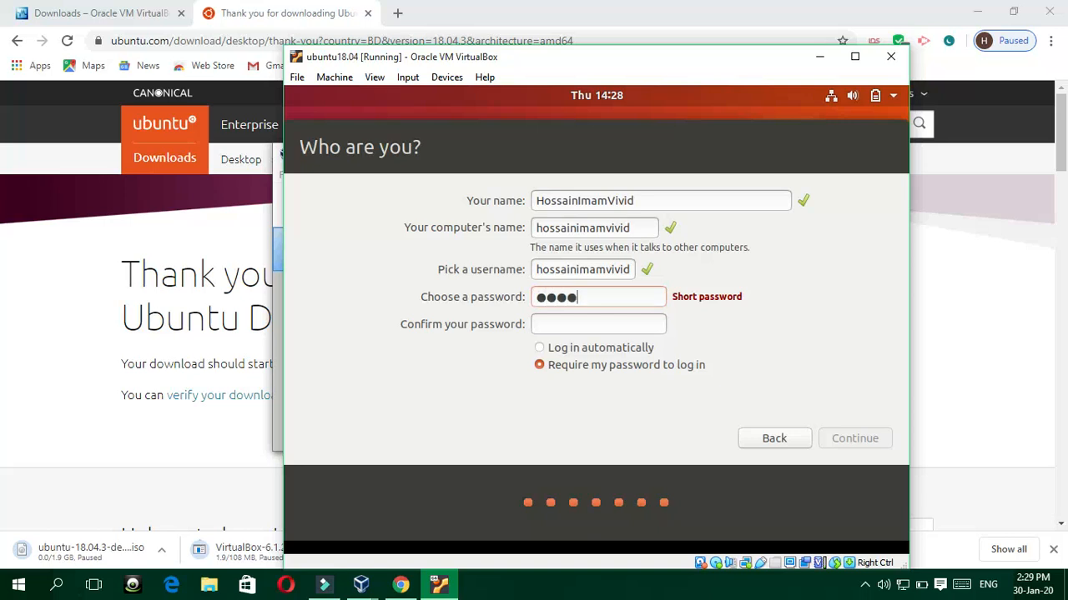
pyautogui.write('********')
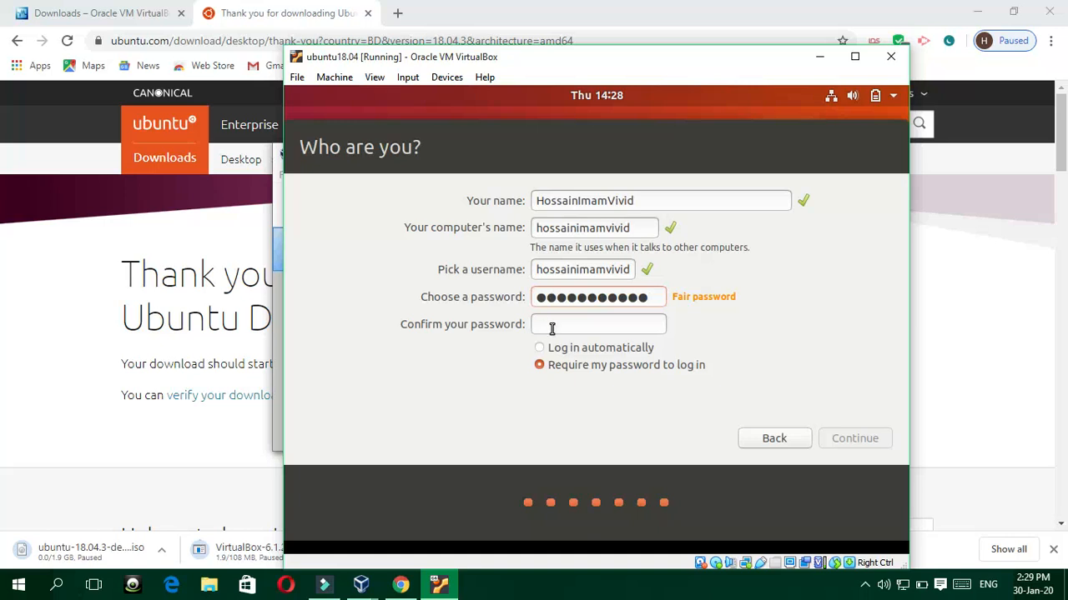
pyautogui.click(567, 327)
pyautogui.write('***********')
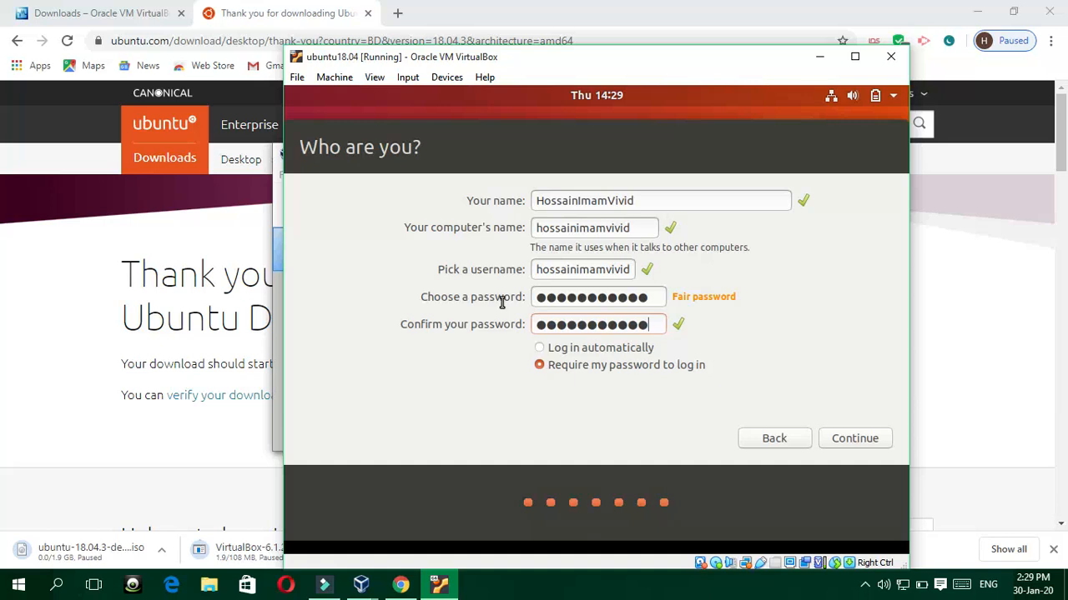
pyautogui.click(842, 435)
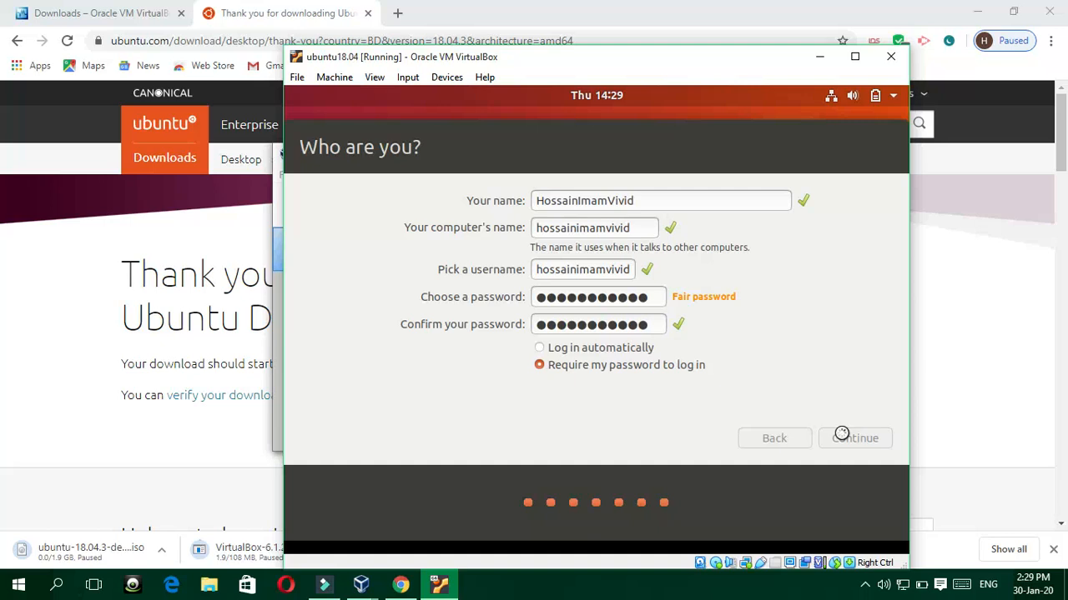
# Step: Maximize the VirtualBox window and check the taskbar's hidden-icons tray while files copy
pyautogui.click(855, 56)
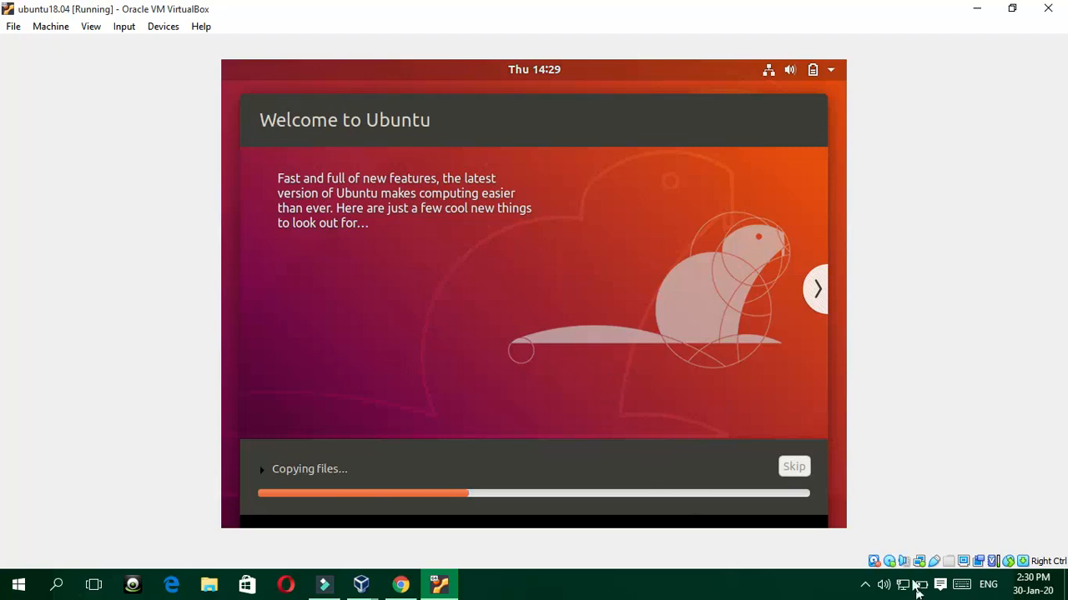
pyautogui.click(871, 584)
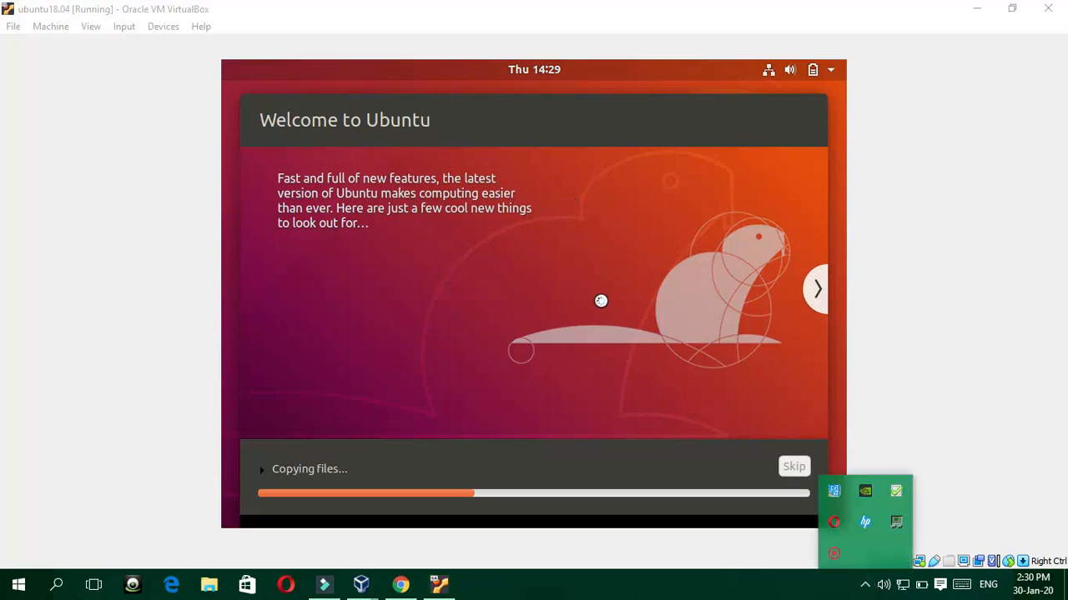
pyautogui.click(162, 250)
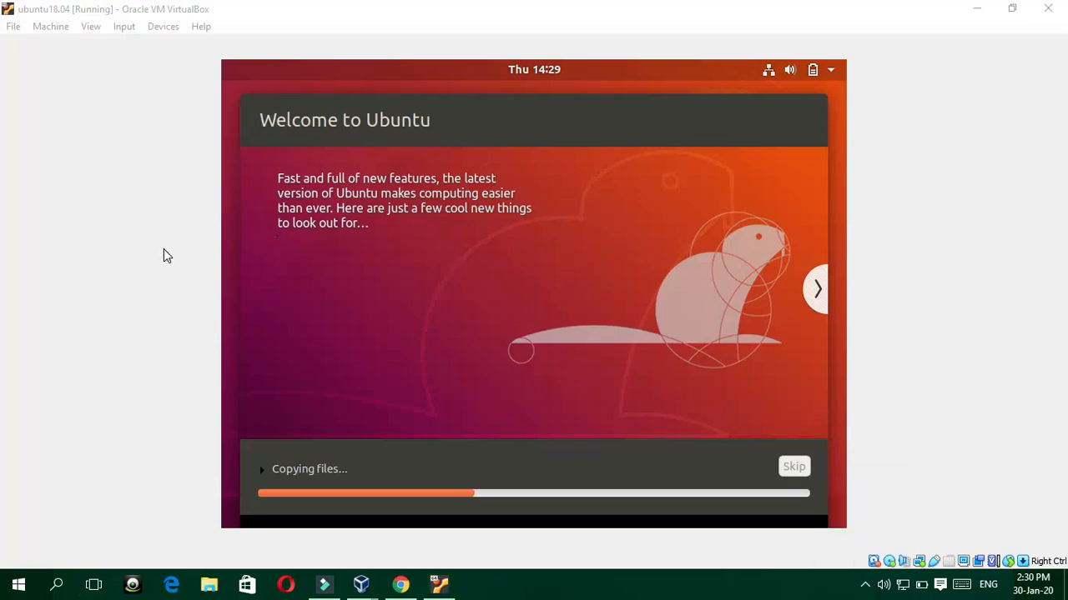
pyautogui.click(866, 586)
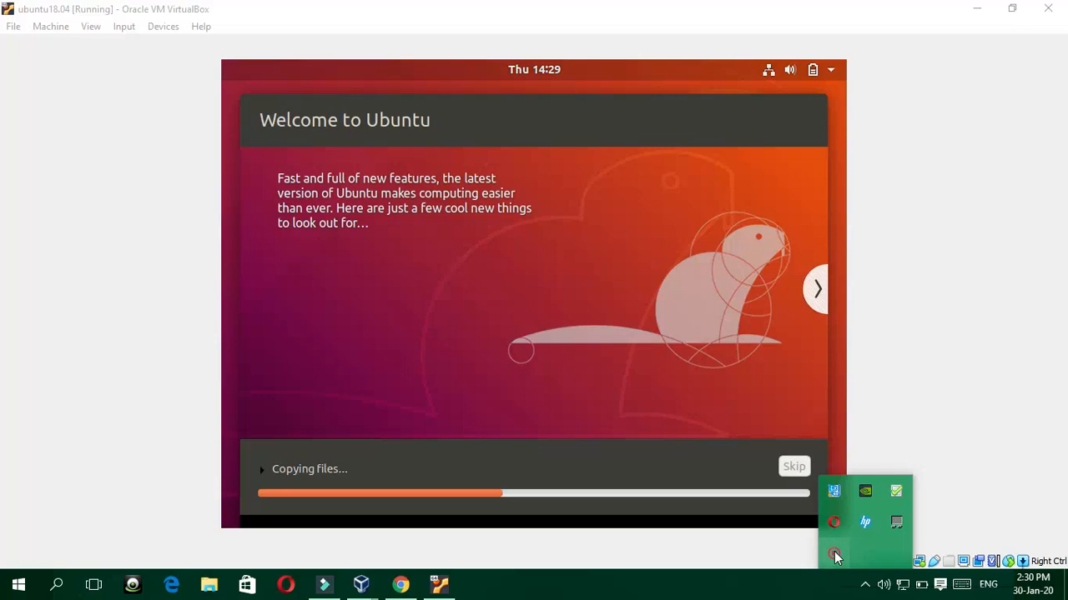
pyautogui.click(884, 396)
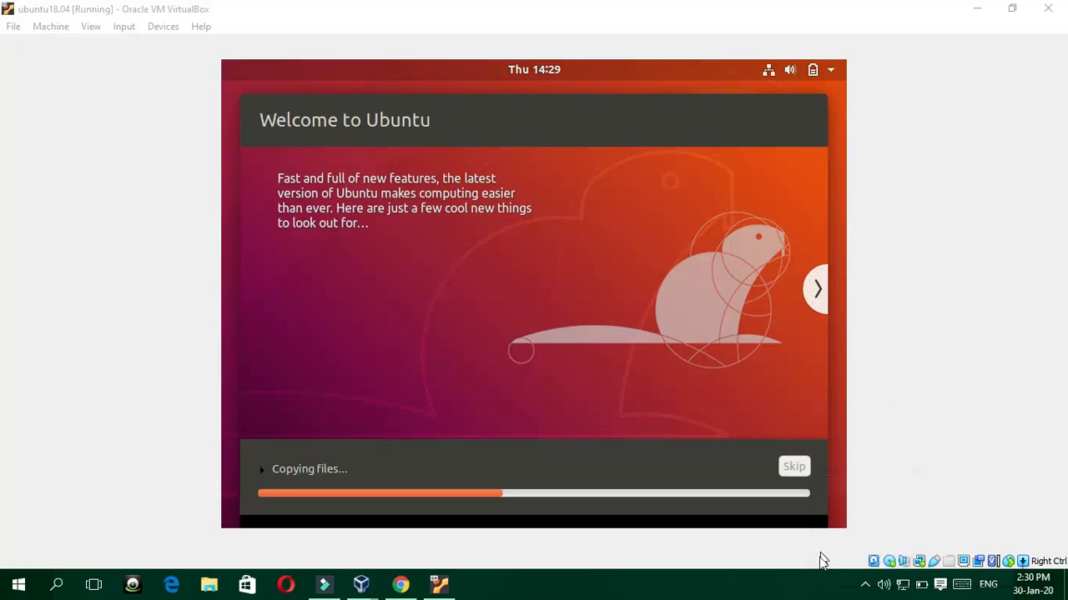
pyautogui.click(869, 583)
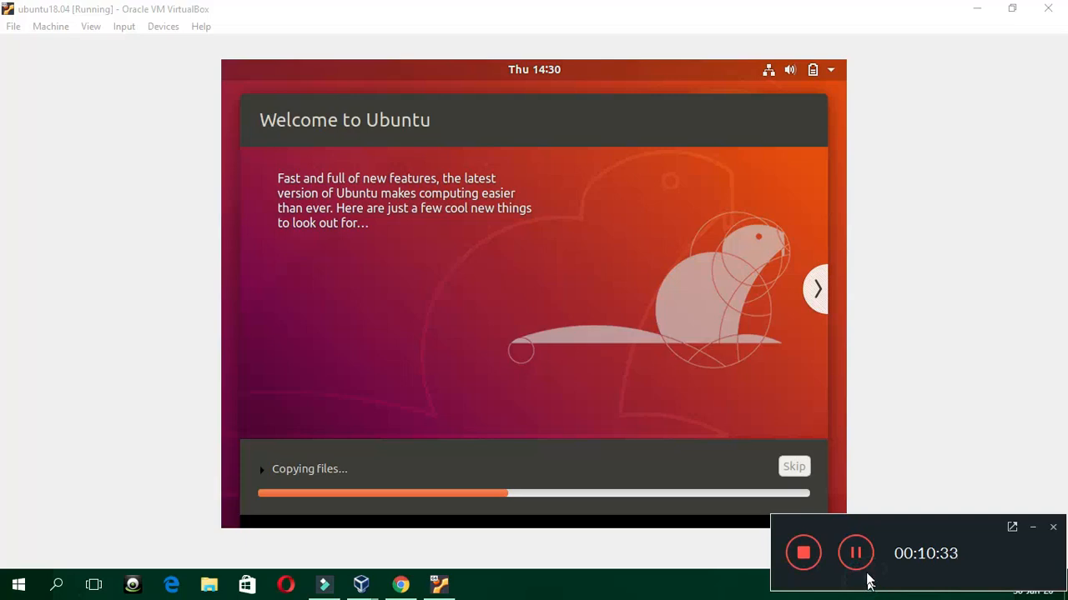
pyautogui.click(857, 553)
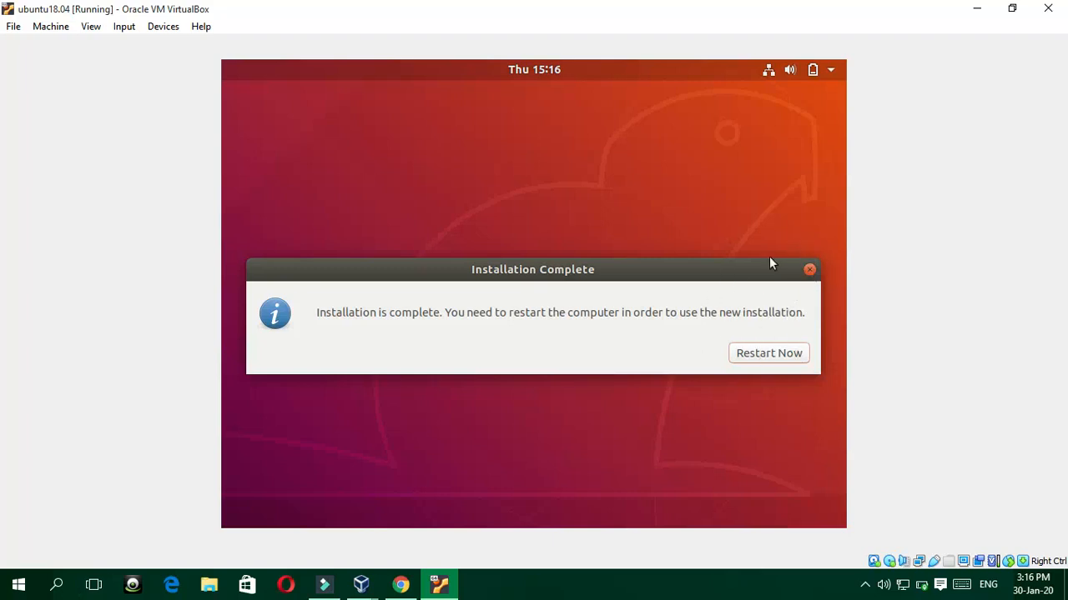
# Step: Choose Restart Now in the Installation Complete dialog
pyautogui.click(745, 354)
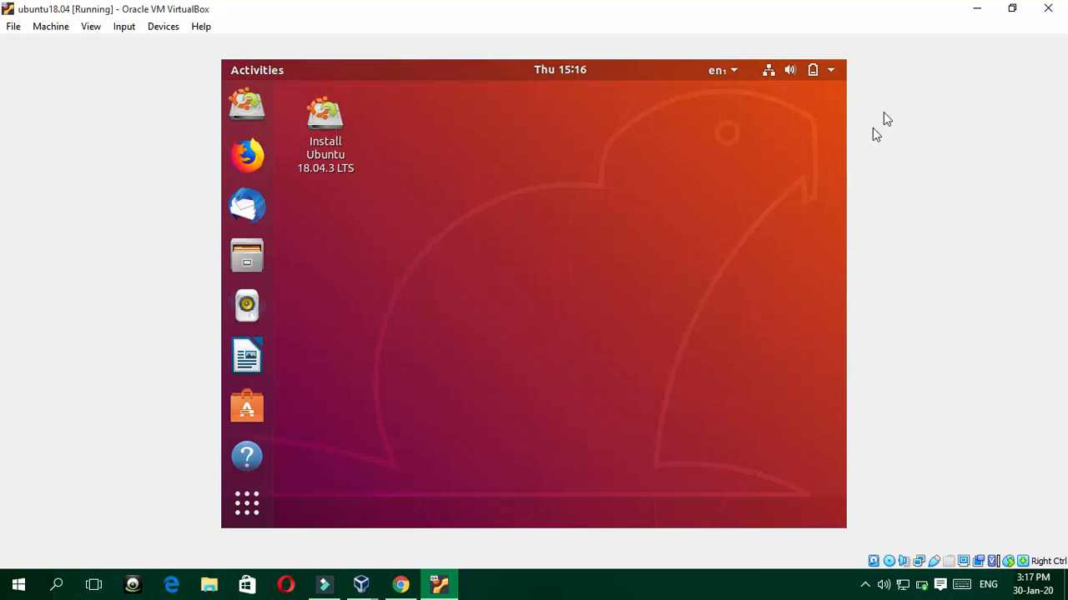
# Step: Open and close Ubuntu's Settings, then relaunch the Install Ubuntu 18.04.3 LTS desktop icon
pyautogui.click(831, 71)
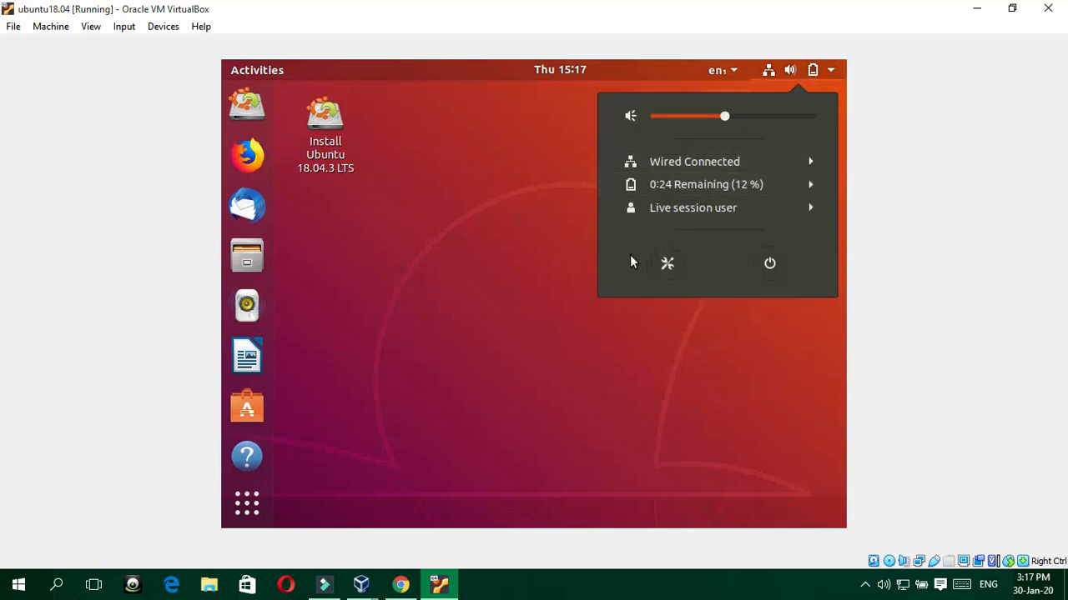
pyautogui.click(666, 264)
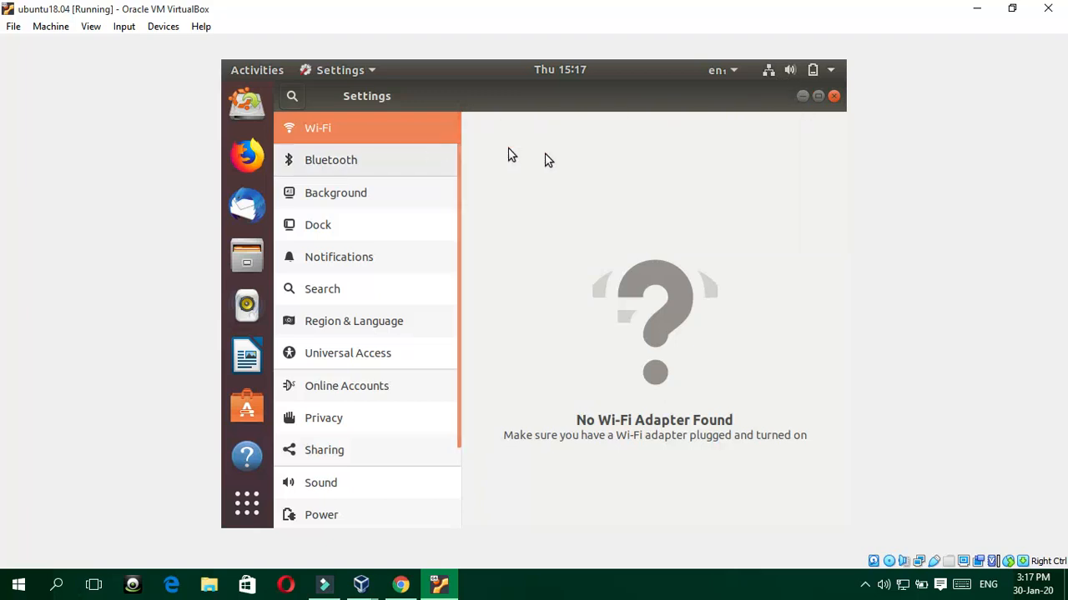
pyautogui.click(503, 78)
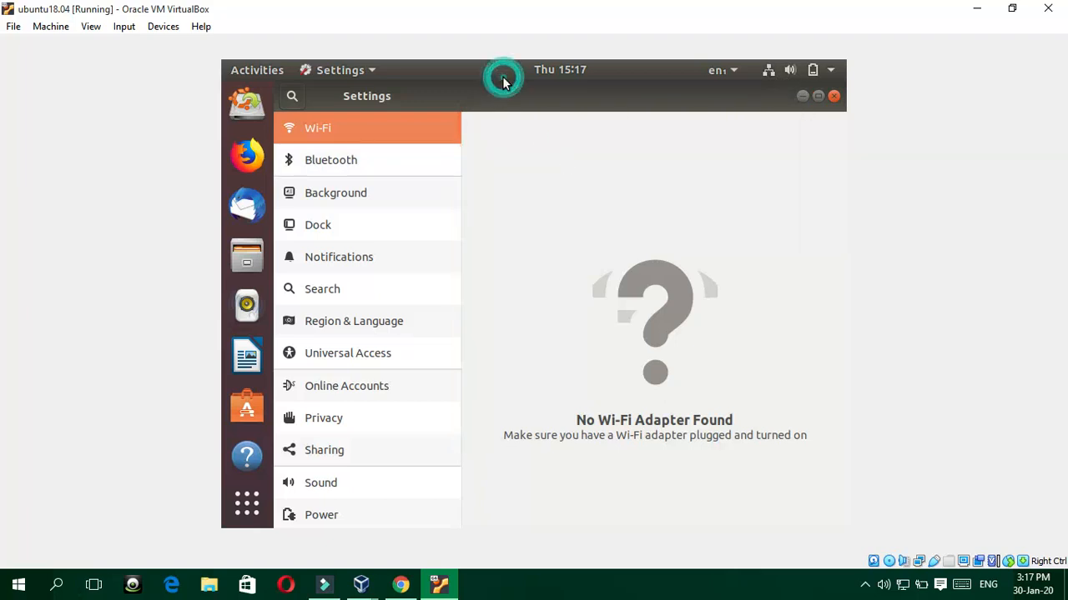
pyautogui.click(834, 96)
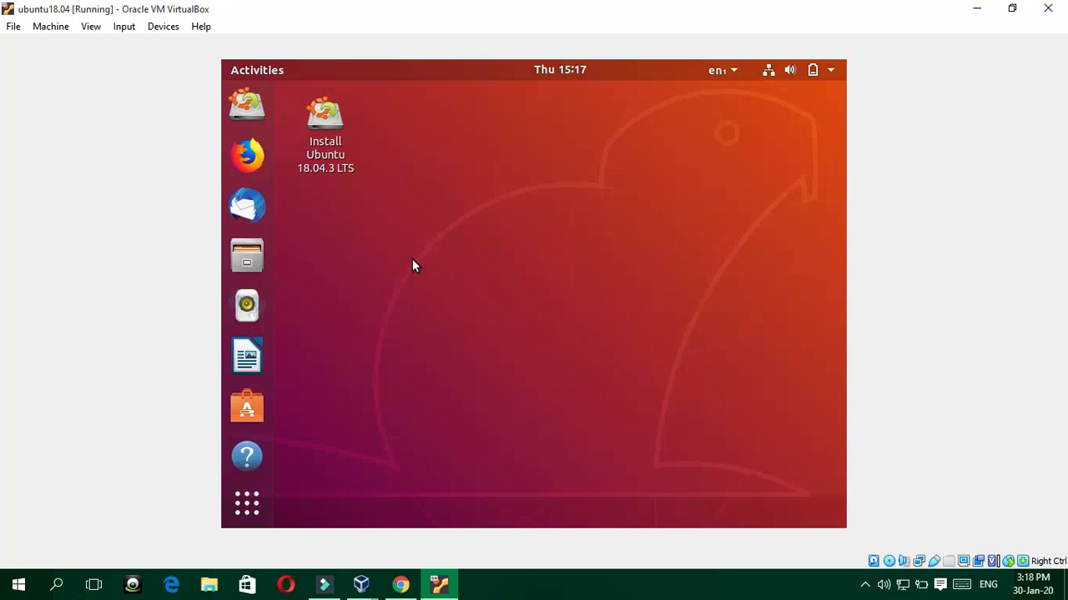
pyautogui.doubleClick(318, 127)
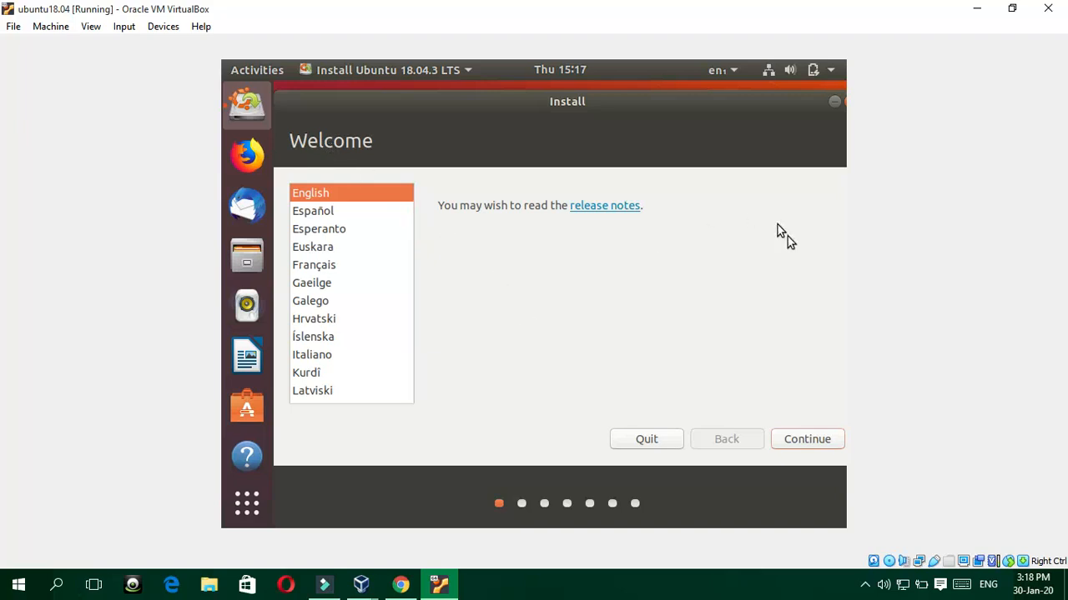
pyautogui.click(832, 99)
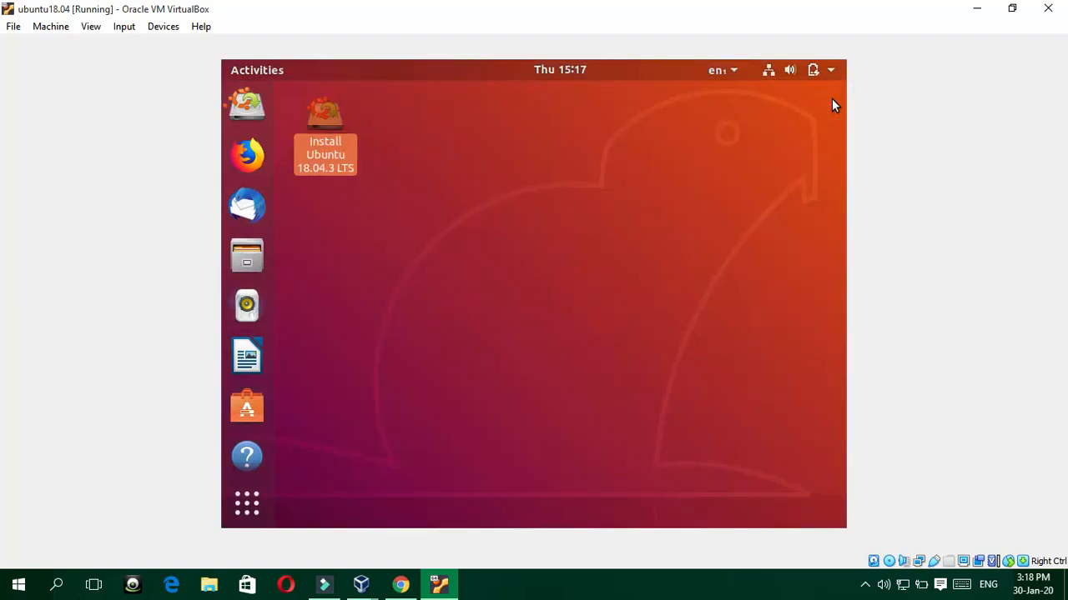
pyautogui.click(243, 109)
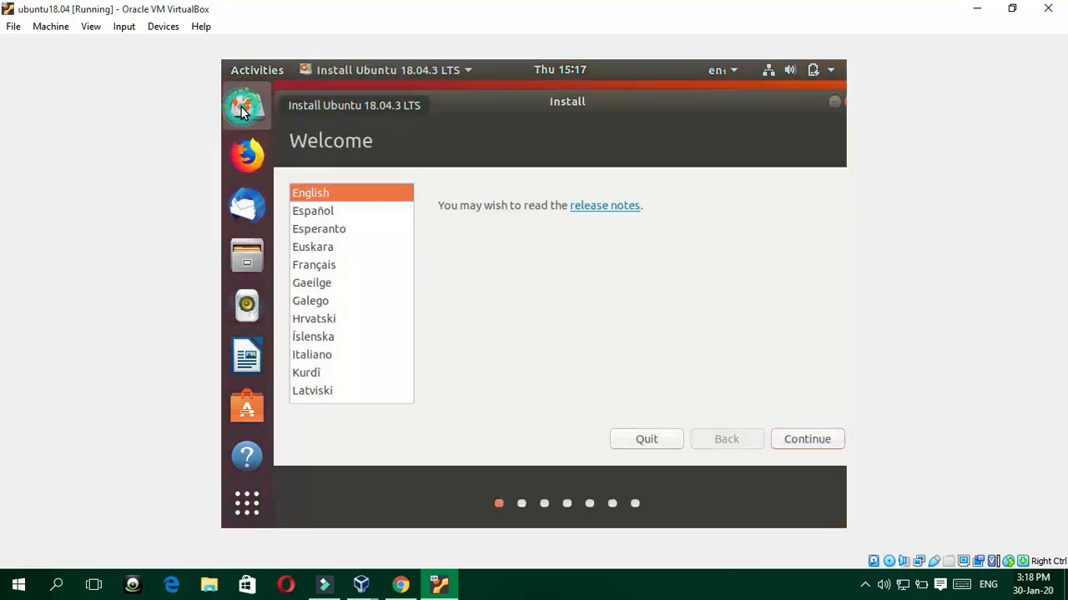
pyautogui.click(833, 102)
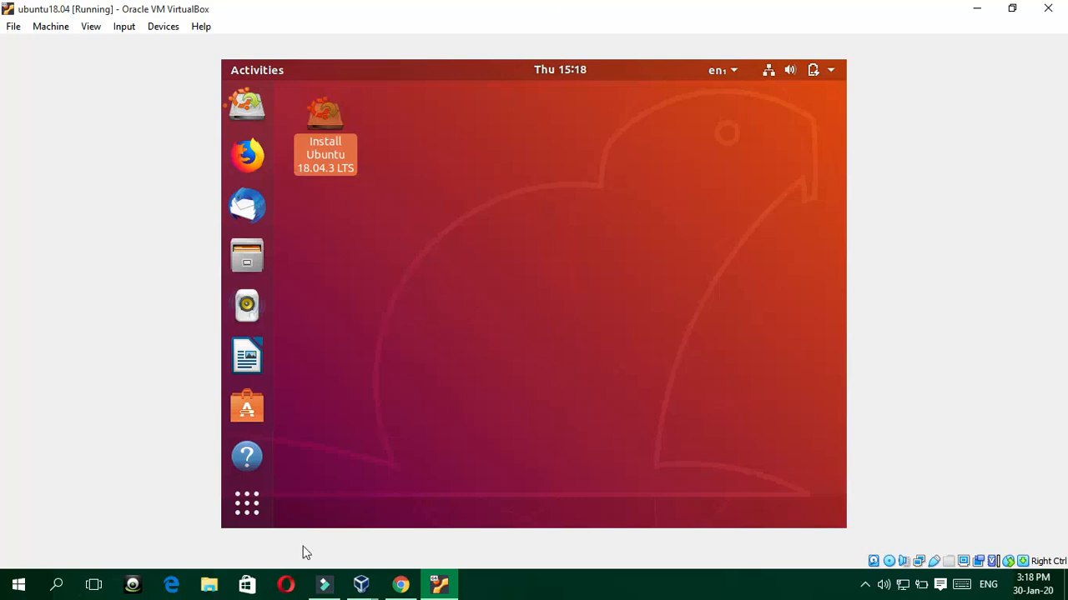
# Step: Open the Files app from the app grid and glance at the keyboard layout choices
pyautogui.click(248, 507)
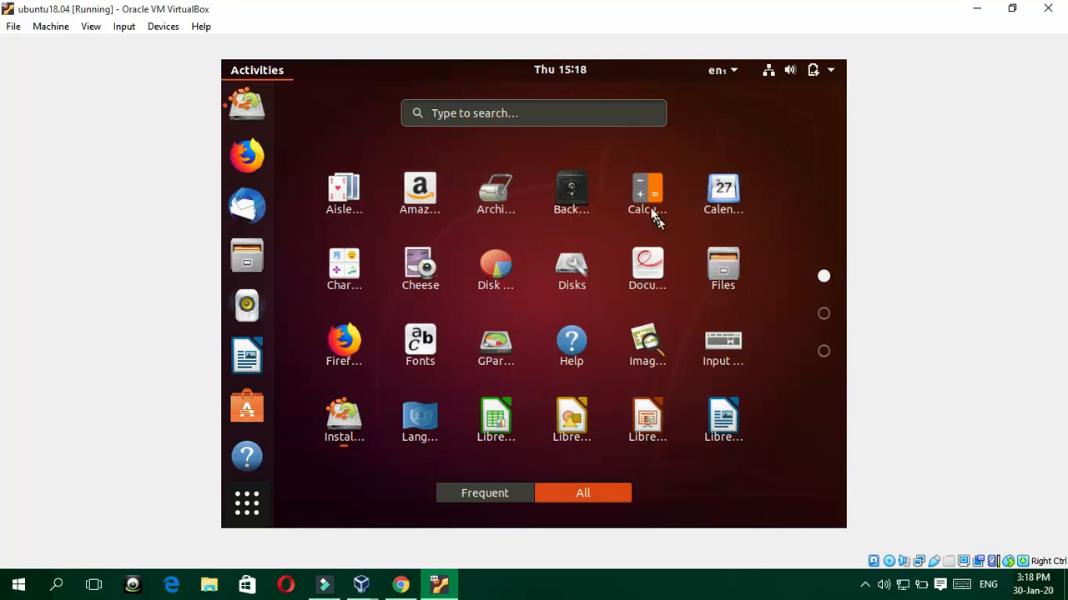
pyautogui.click(246, 259)
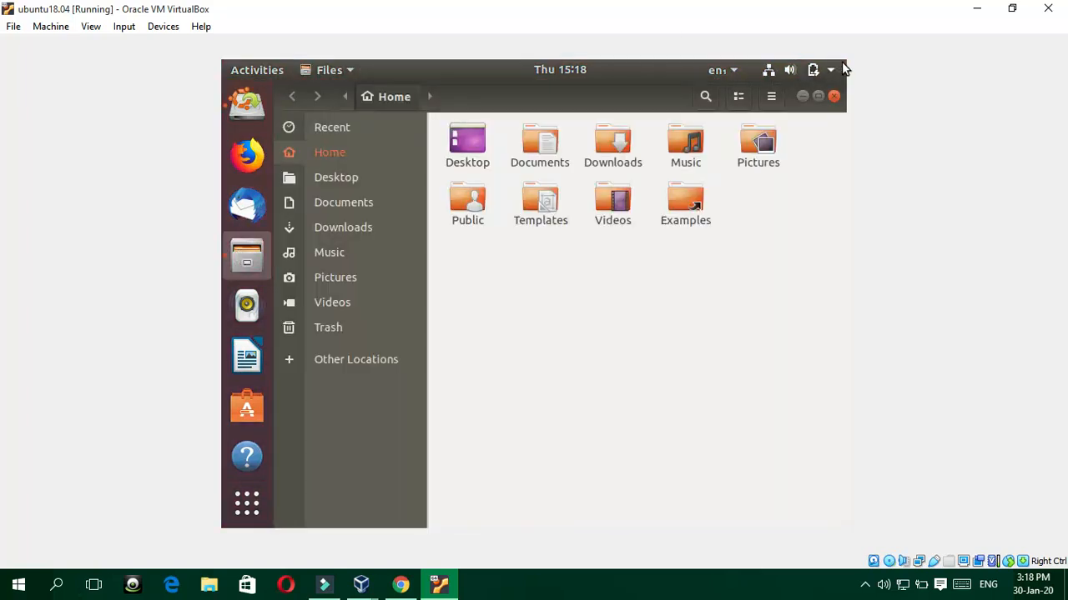
pyautogui.click(832, 74)
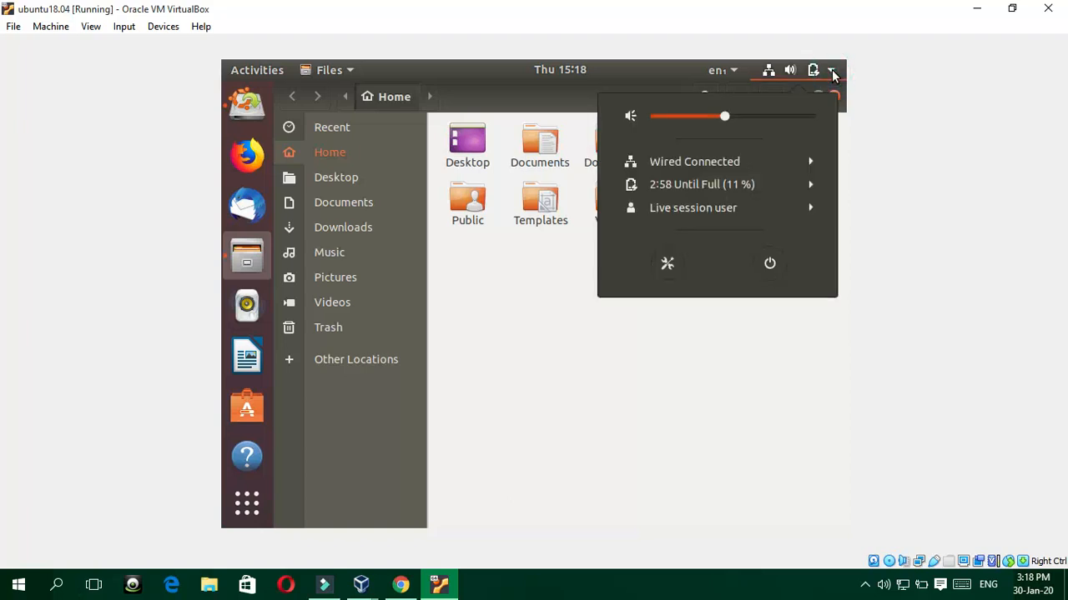
pyautogui.click(735, 70)
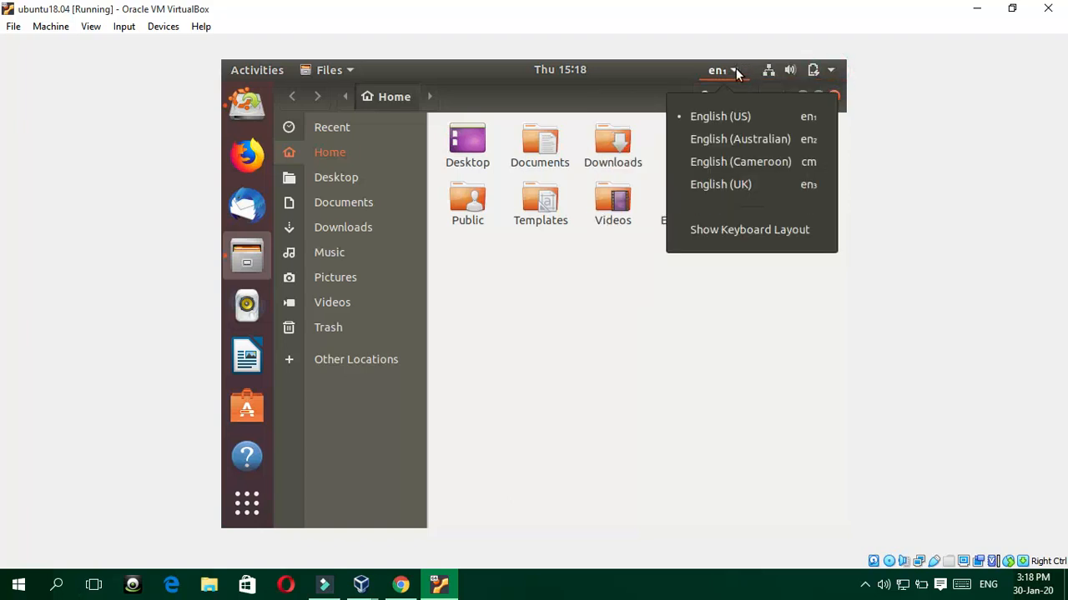
pyautogui.click(737, 70)
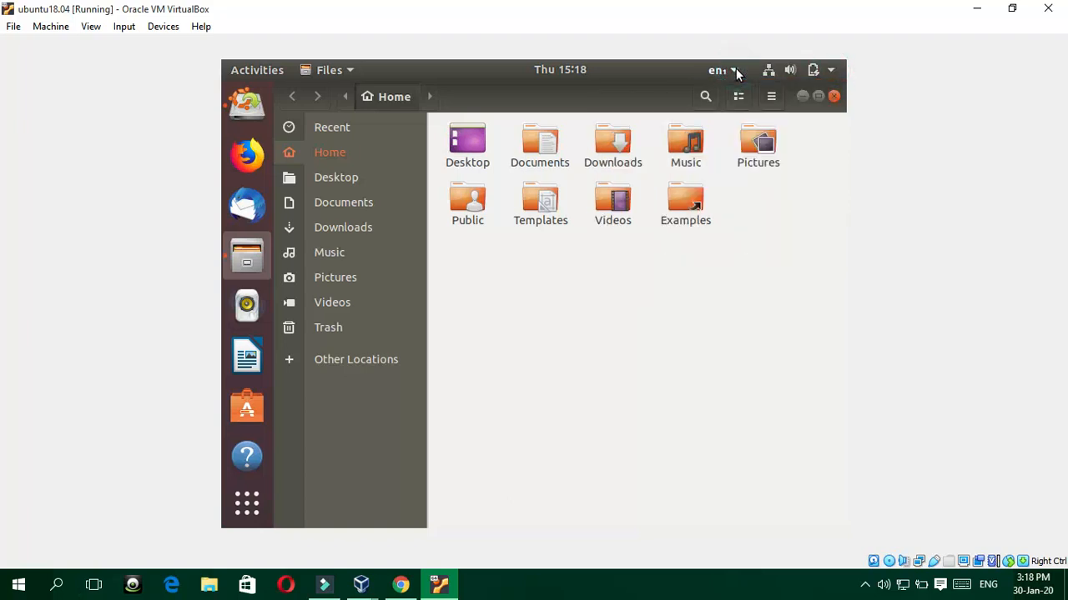
# Step: View the live session user's options in the system menu, then close the Files window
pyautogui.click(813, 71)
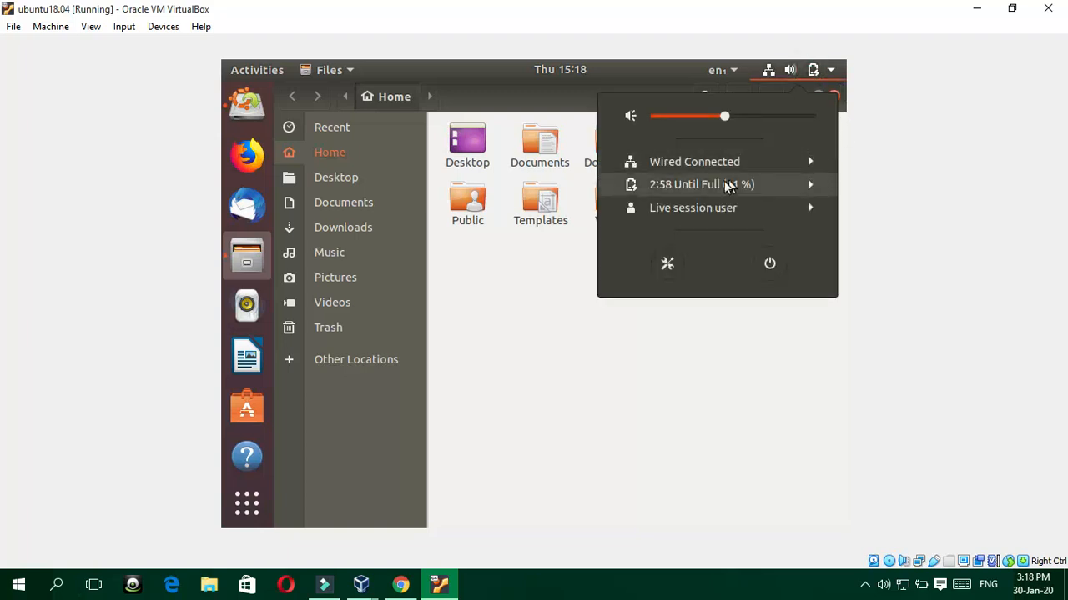
pyautogui.click(682, 215)
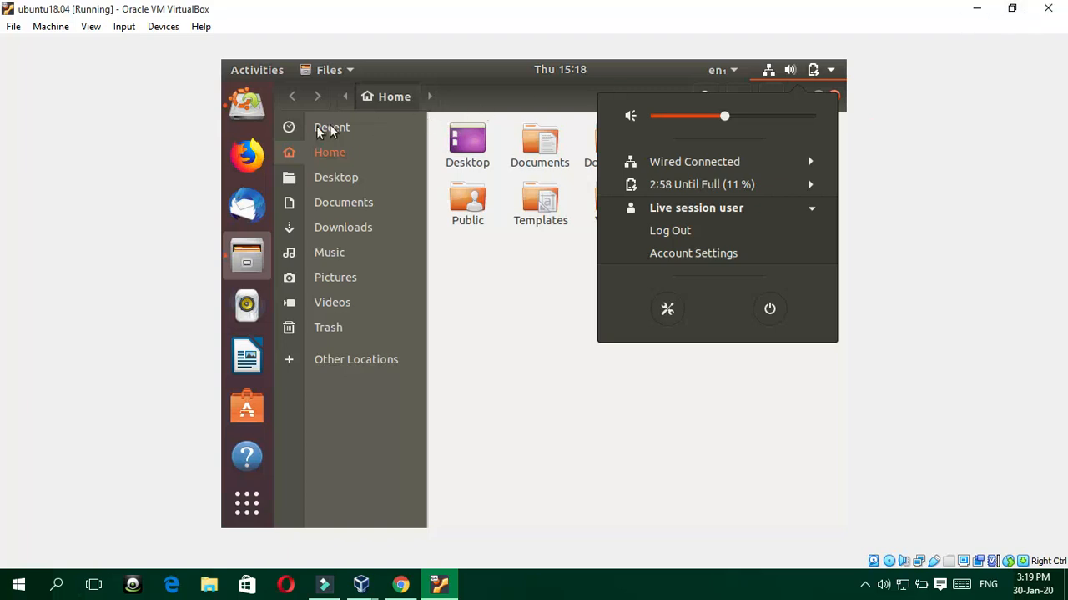
pyautogui.click(247, 106)
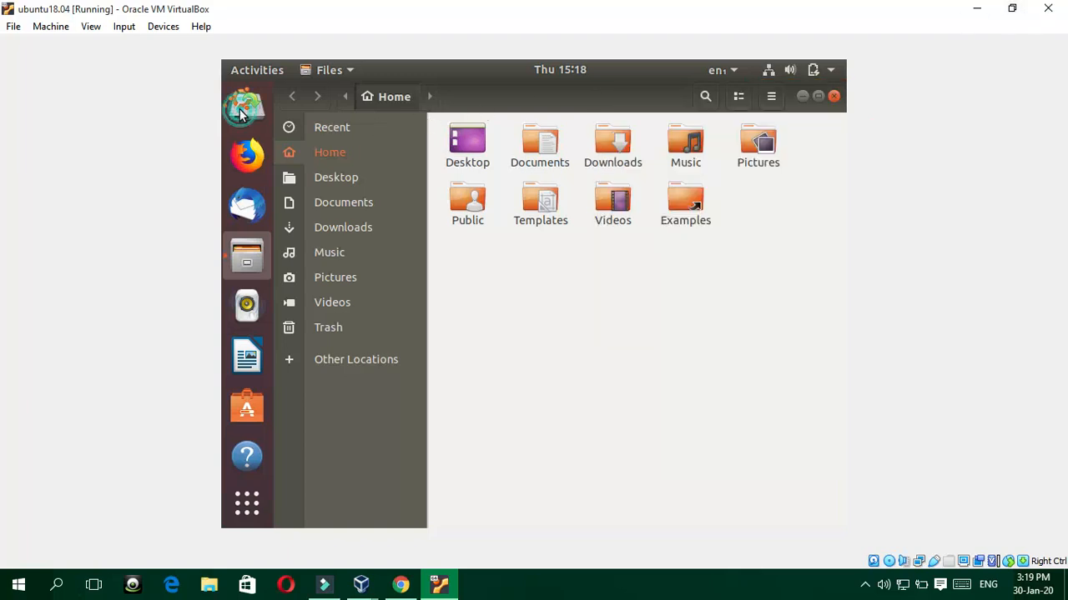
pyautogui.click(833, 96)
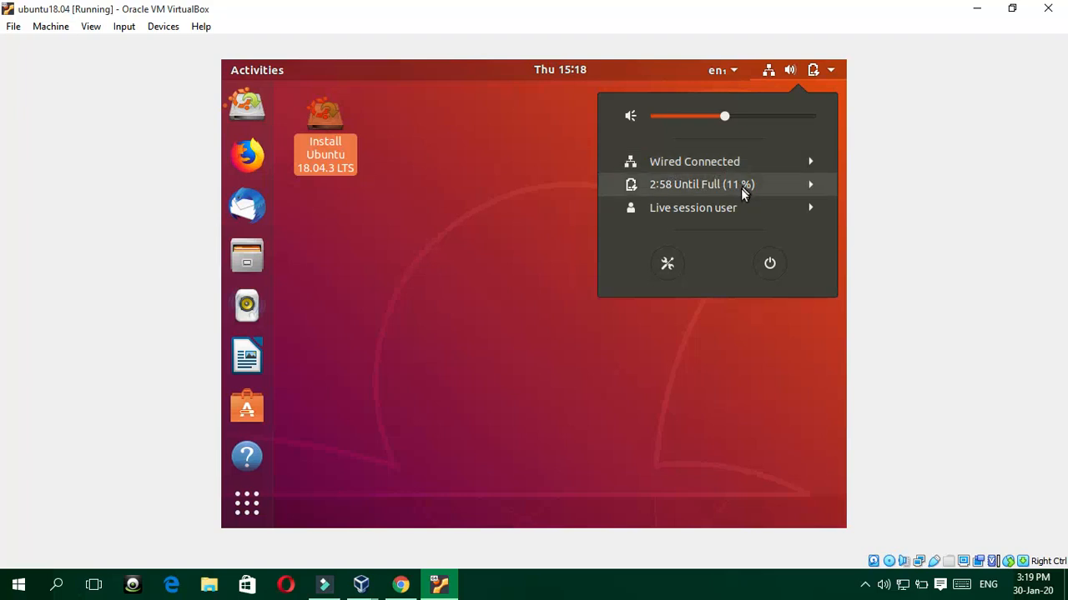
# Step: Log the live session user out and sign back in as Live session user
pyautogui.click(692, 211)
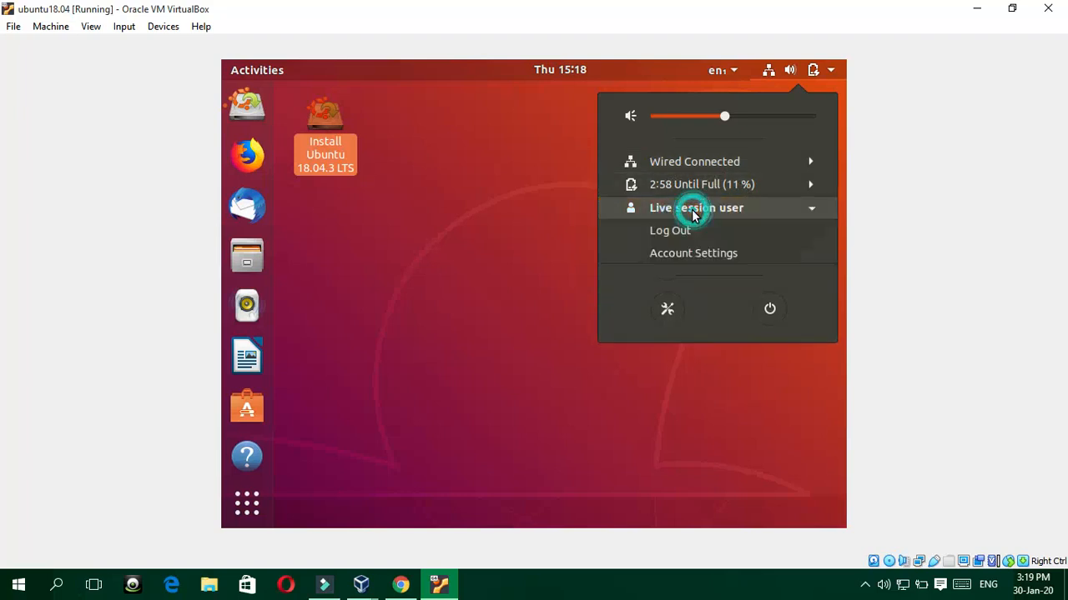
pyautogui.click(656, 235)
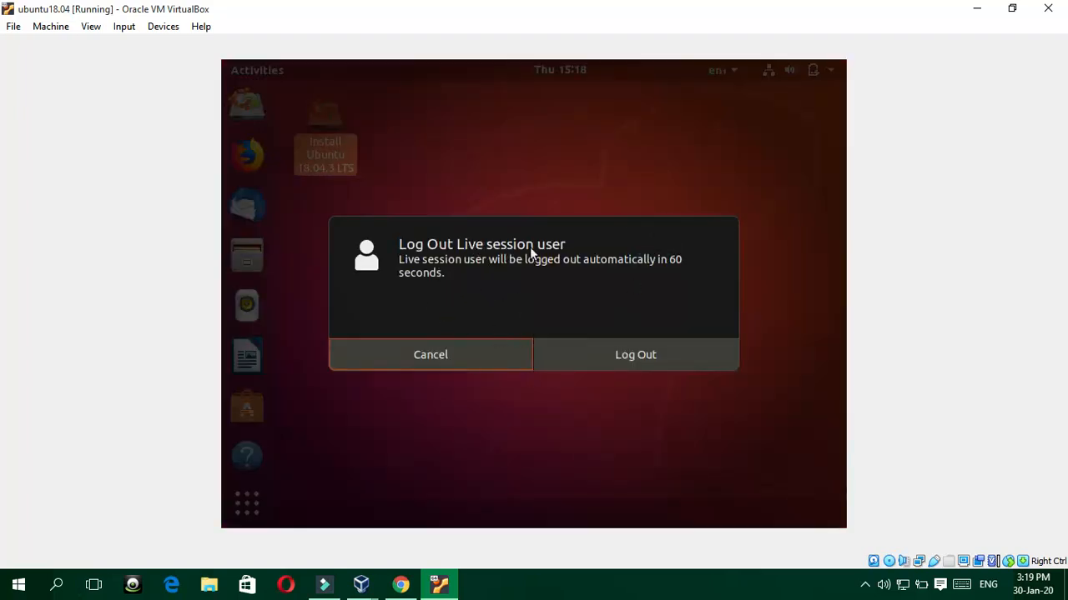
pyautogui.click(613, 364)
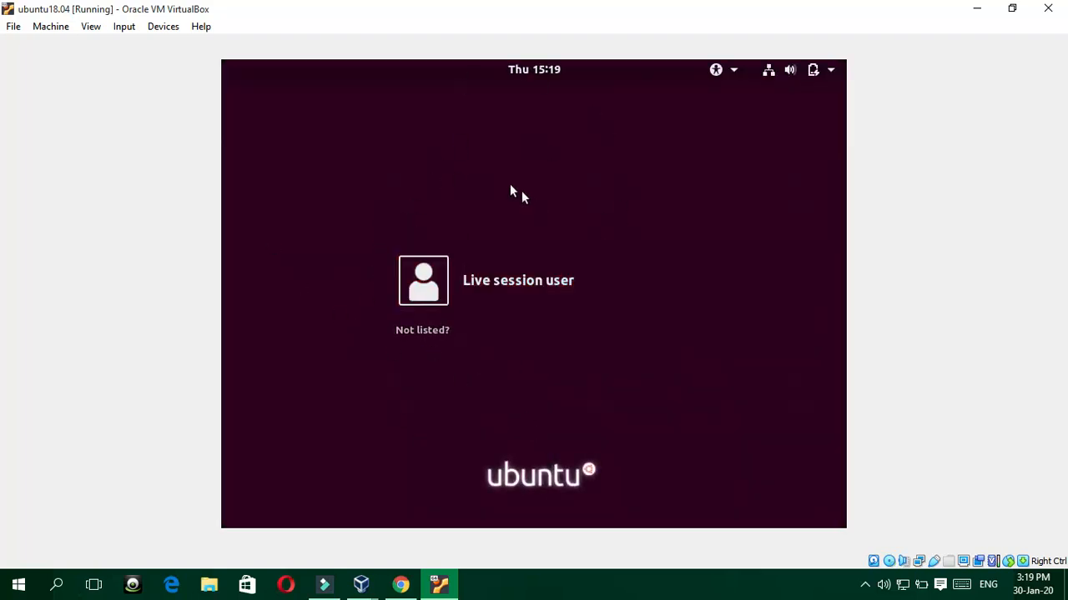
pyautogui.click(506, 284)
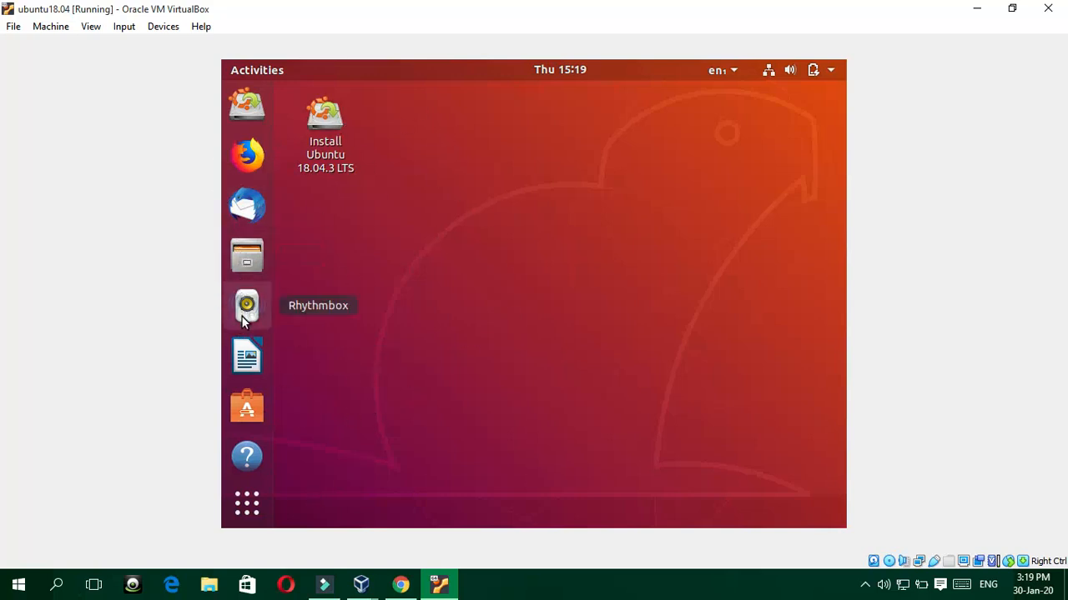
pyautogui.click(247, 256)
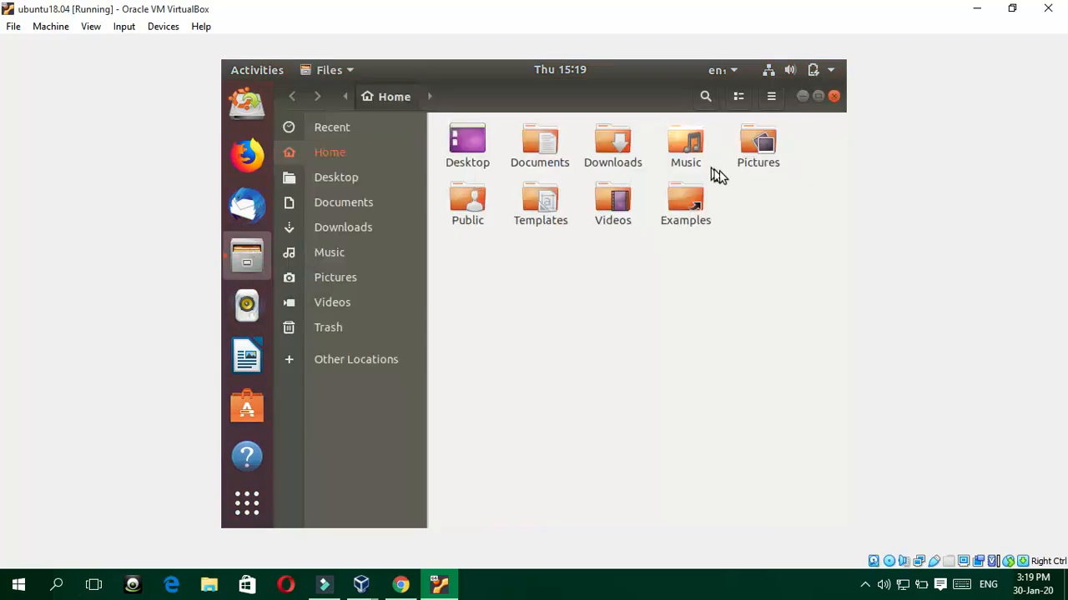
pyautogui.click(348, 177)
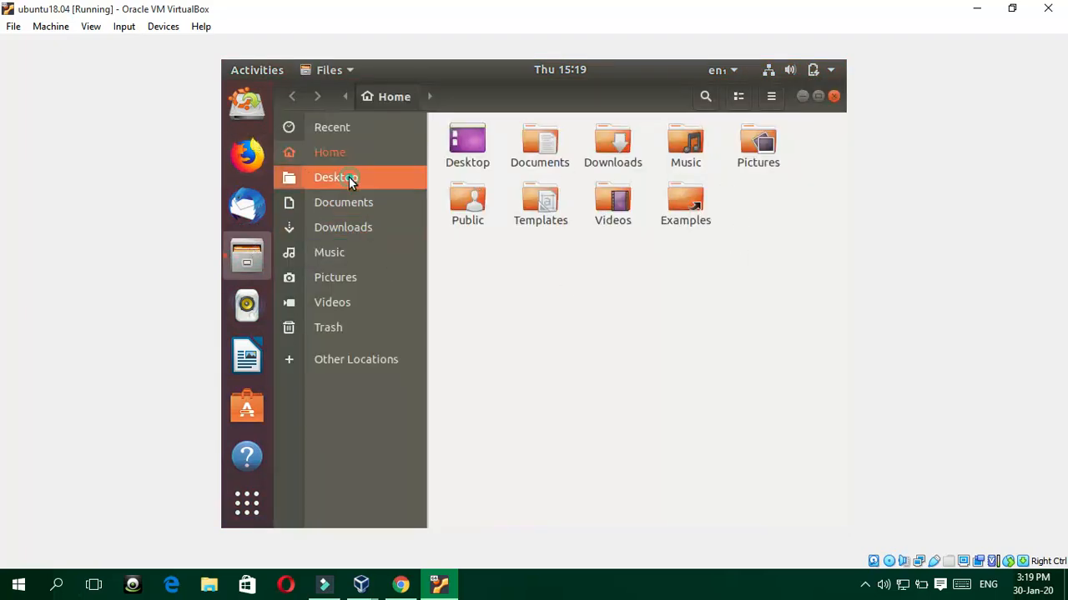
pyautogui.click(247, 155)
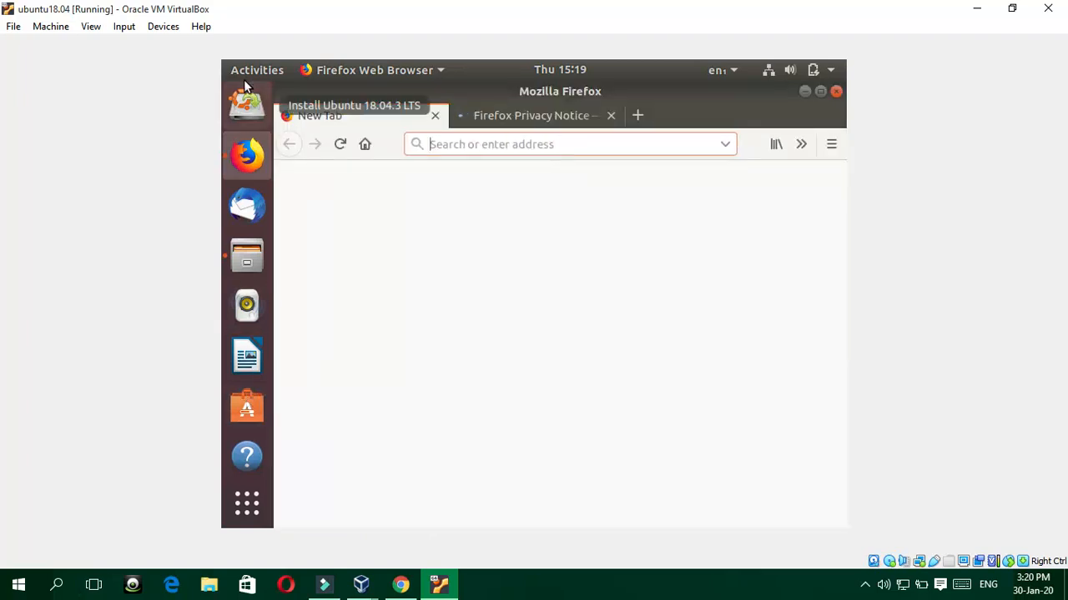
pyautogui.click(613, 117)
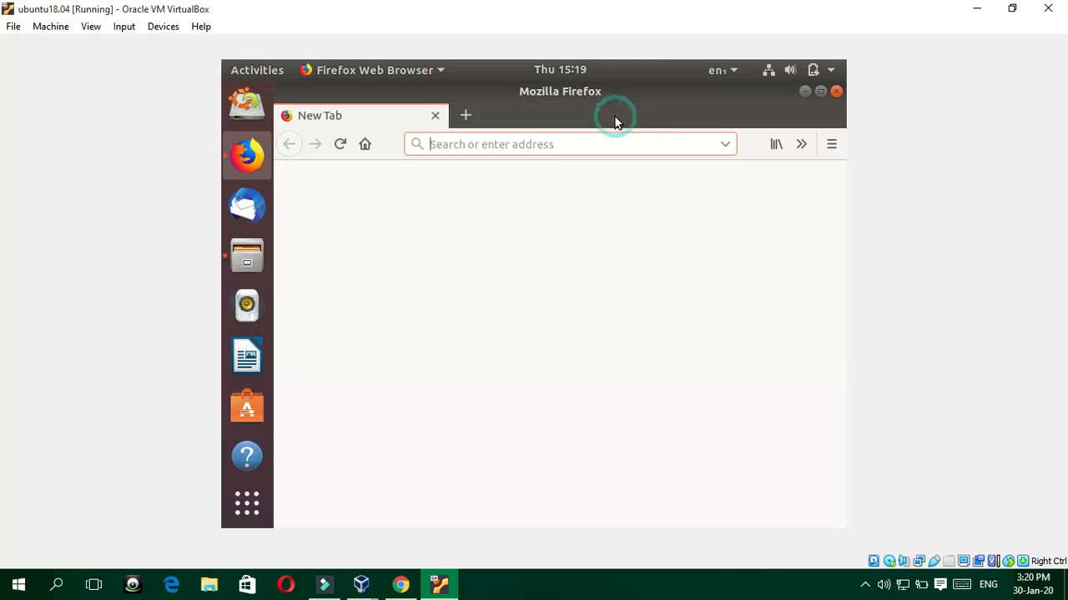
pyautogui.click(435, 118)
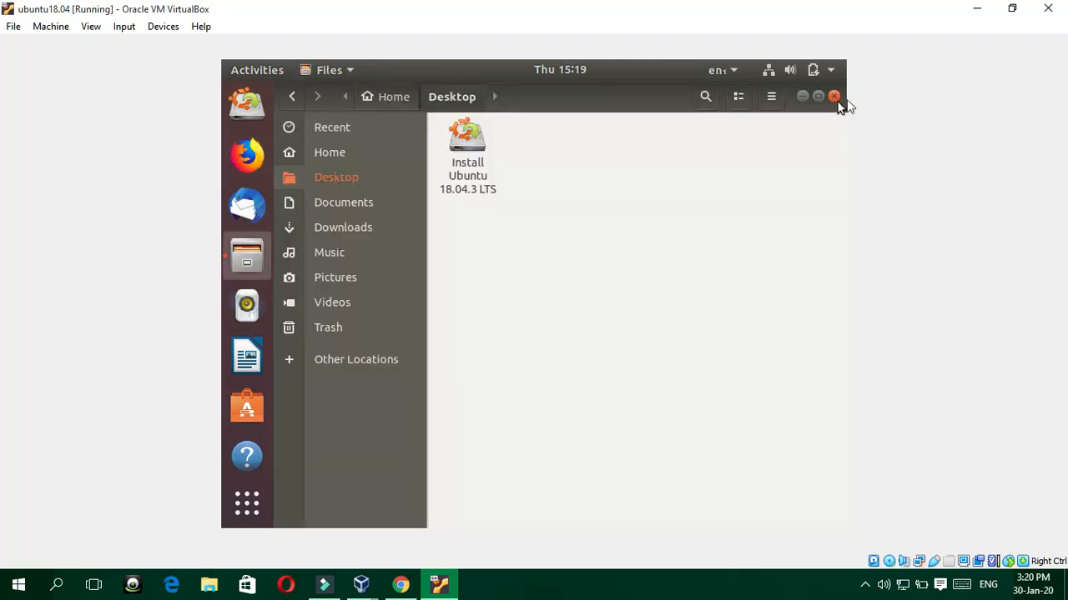
pyautogui.click(247, 159)
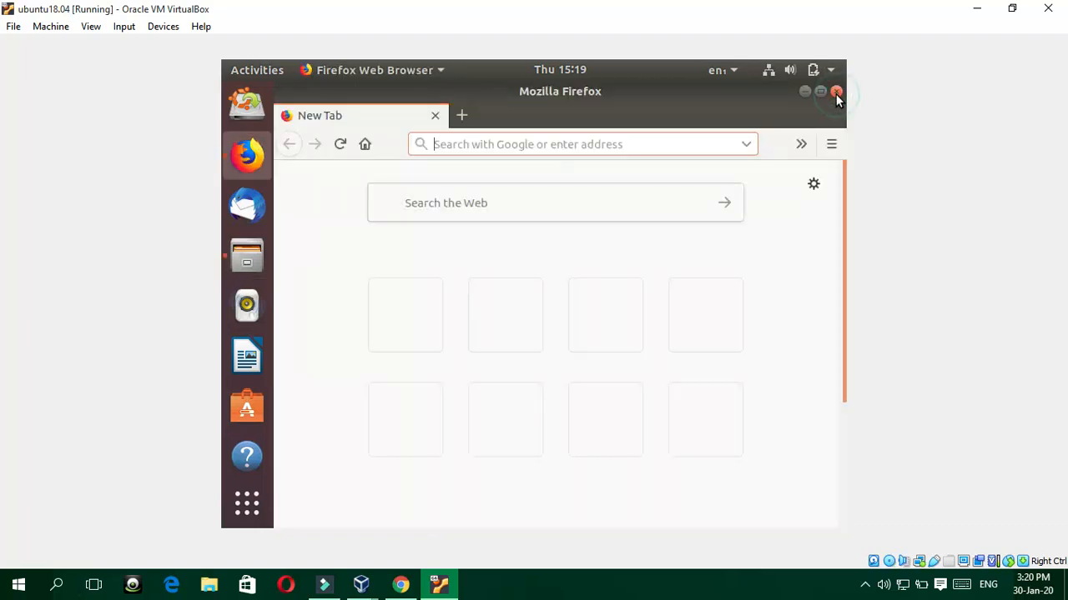
pyautogui.click(836, 93)
pyautogui.click(835, 96)
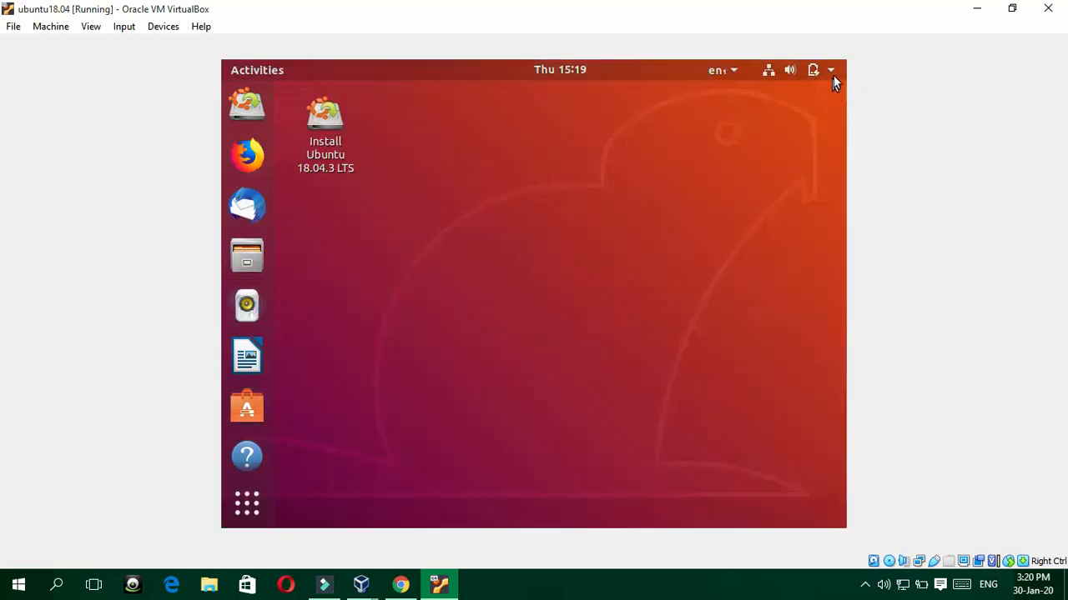
# Step: Open Account Settings for the live session user from the system menu
pyautogui.click(834, 70)
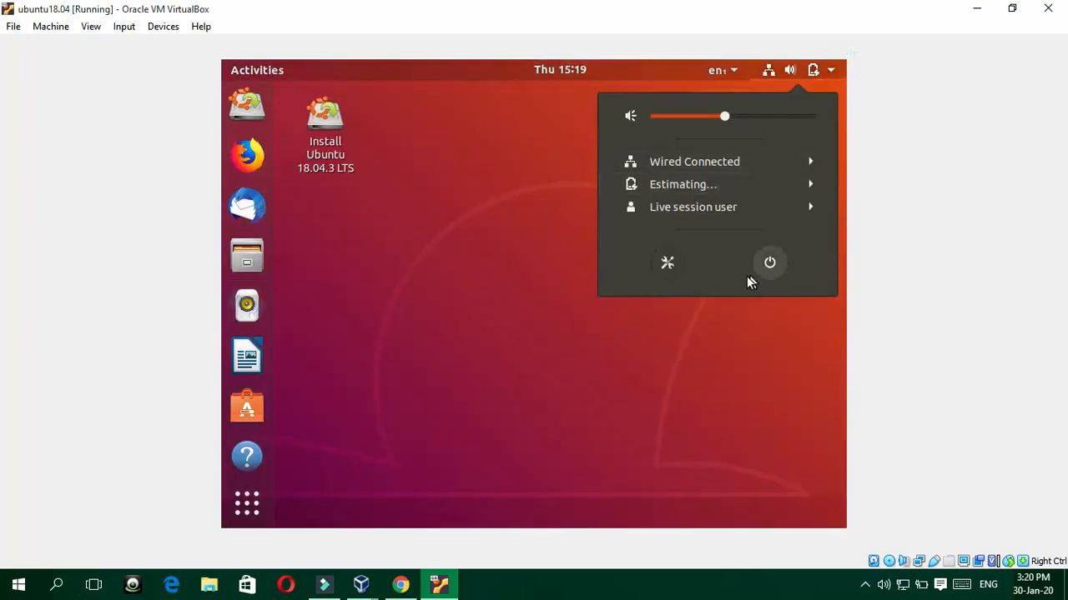
pyautogui.click(640, 206)
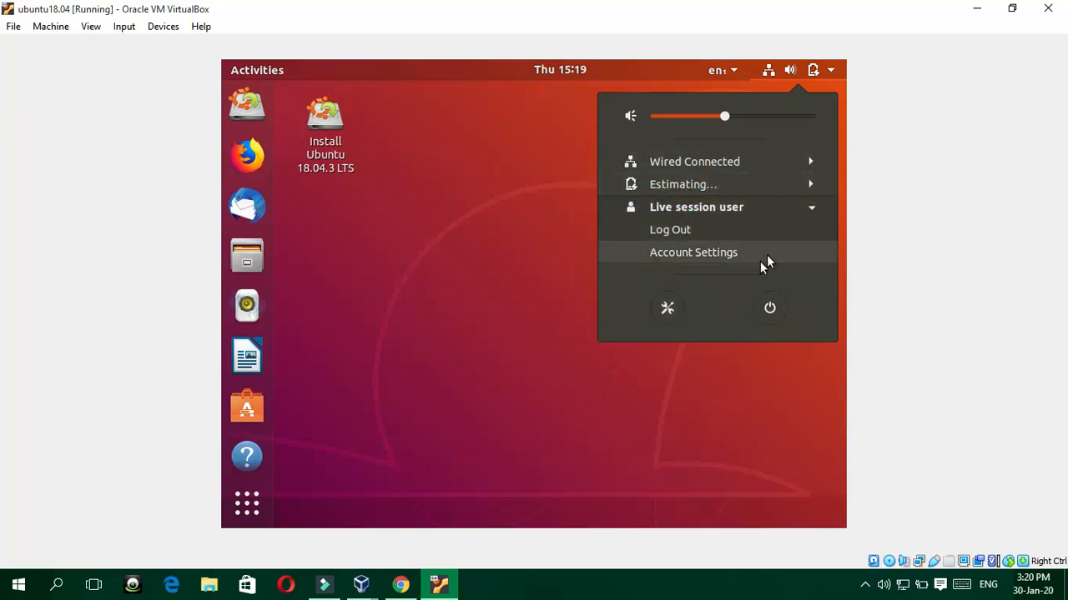
pyautogui.click(667, 253)
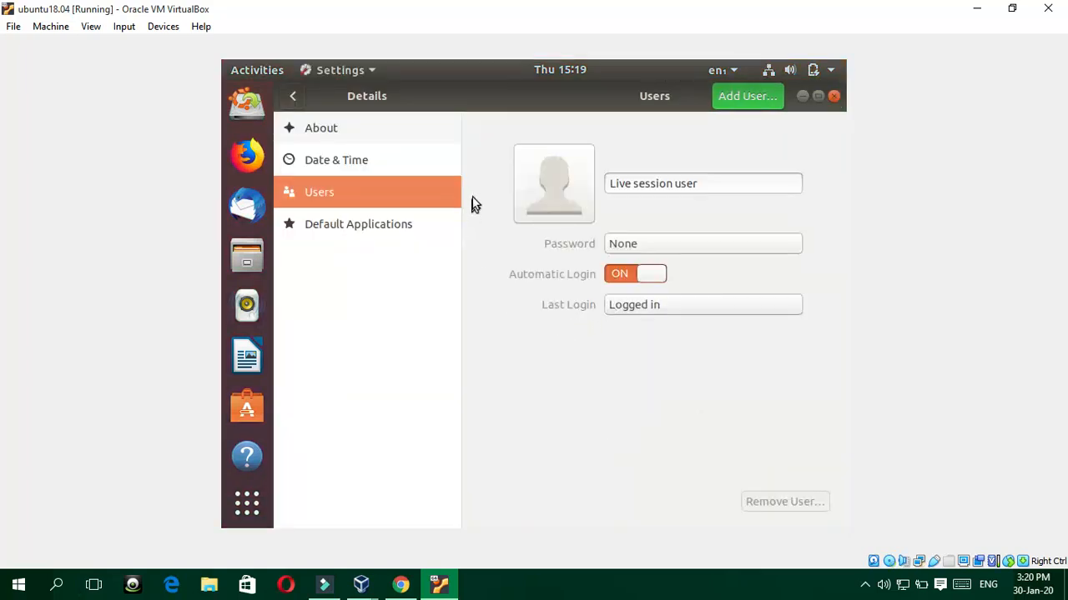
# Step: Change the user's display name, turn Automatic Login off, and open Change Password
pyautogui.click(713, 181)
pyautogui.press('BackSpace')
pyautogui.press('BackSpace')
pyautogui.press('BackSpace')
pyautogui.press('BackSpace')
pyautogui.press('BackSpace')
pyautogui.press('BackSpace')
pyautogui.press('BackSpace')
pyautogui.press('BackSpace')
pyautogui.press('BackSpace')
pyautogui.press('BackSpace')
pyautogui.press('BackSpace')
pyautogui.press('BackSpace')
pyautogui.press('BackSpace')
pyautogui.press('BackSpace')
pyautogui.press('BackSpace')
pyautogui.press('BackSpace')
pyautogui.press('BackSpace')
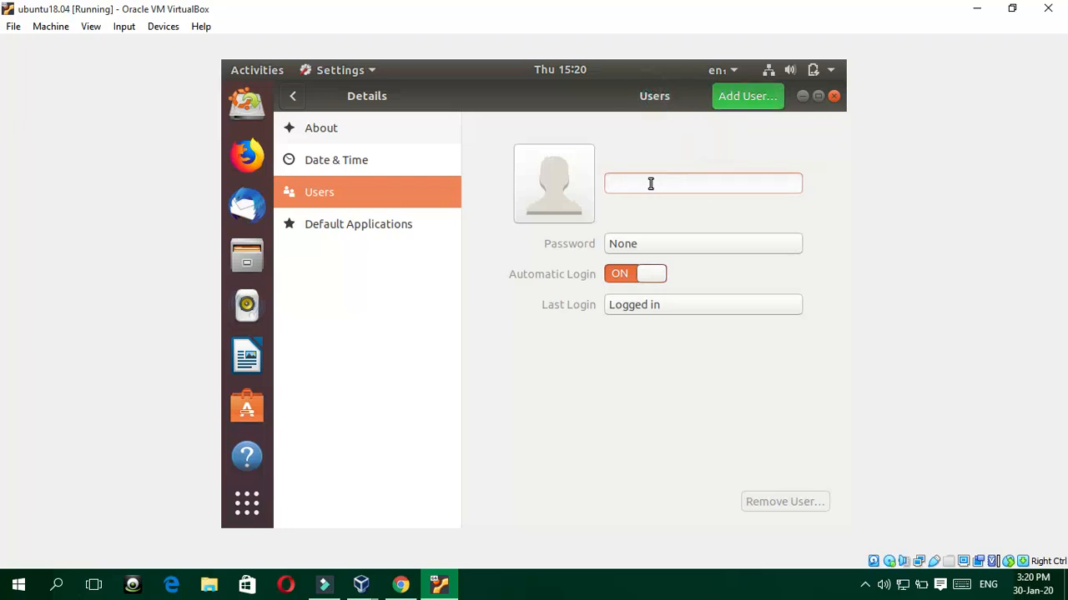
pyautogui.write('hossain')
pyautogui.click(647, 275)
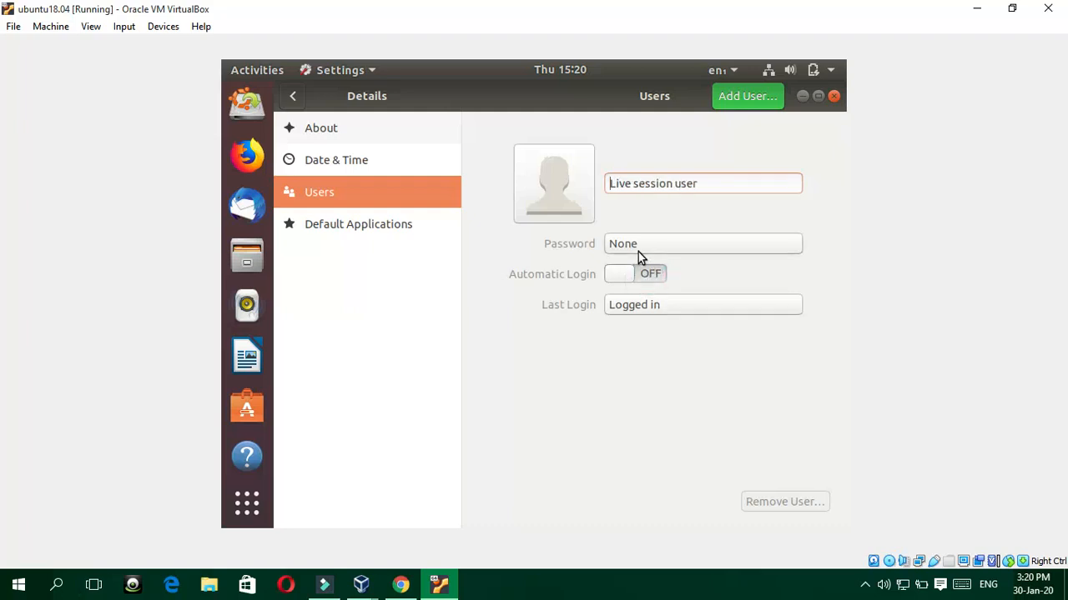
pyautogui.click(649, 246)
# Step: Enter and confirm a new password for the live session user, then apply it
pyautogui.click(617, 274)
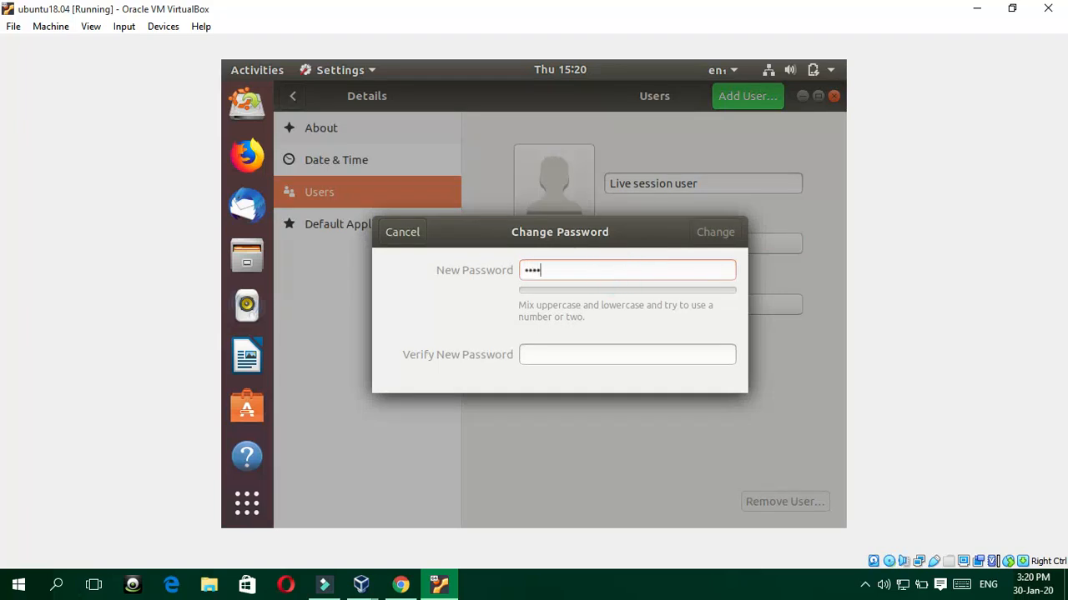
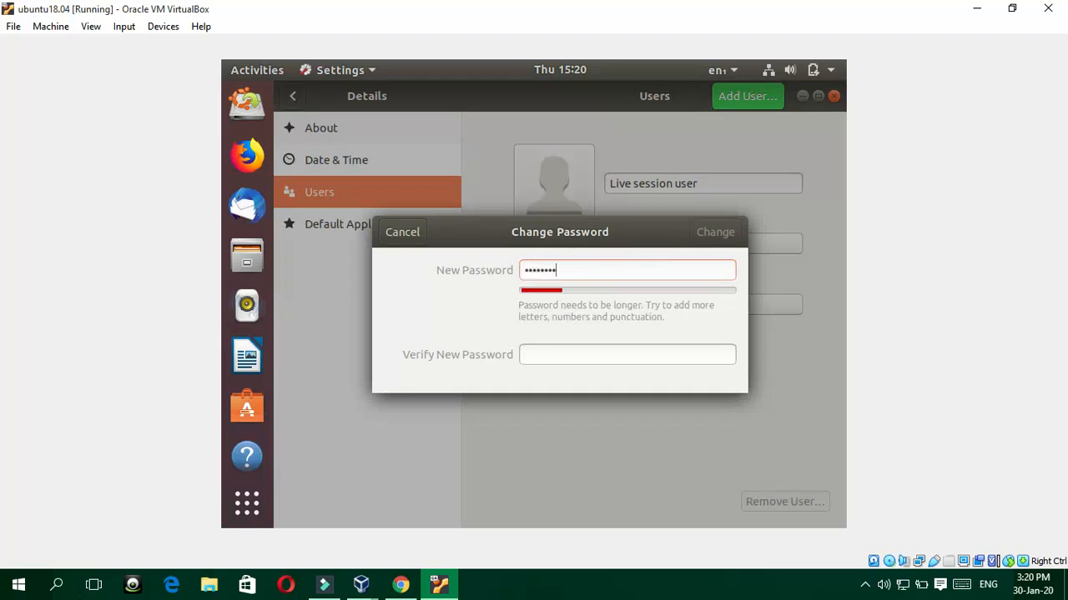
pyautogui.click(624, 357)
pyautogui.write('••••')
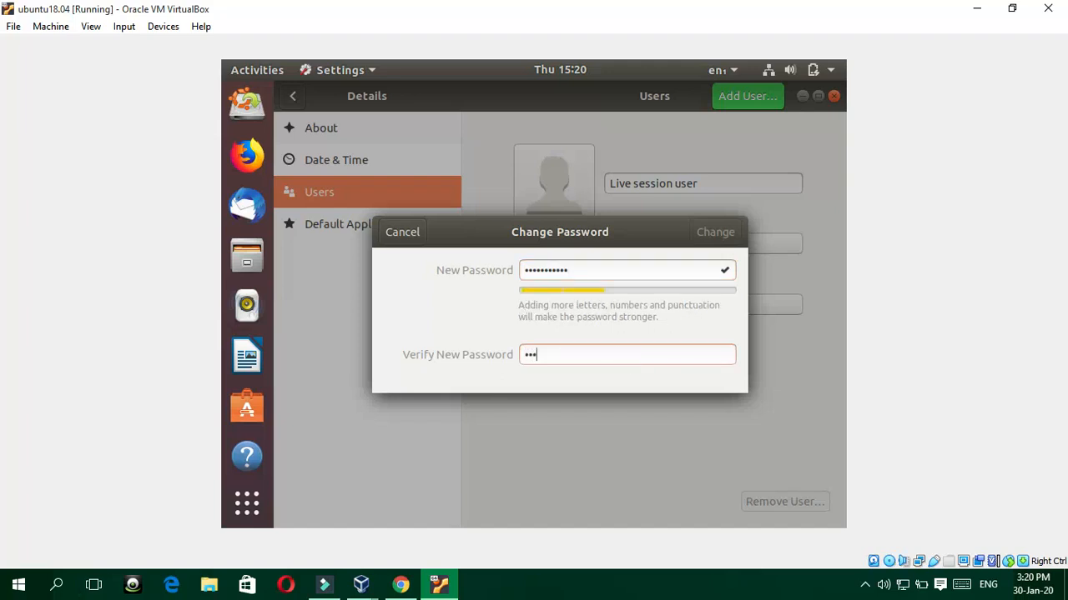
pyautogui.write('•••••••')
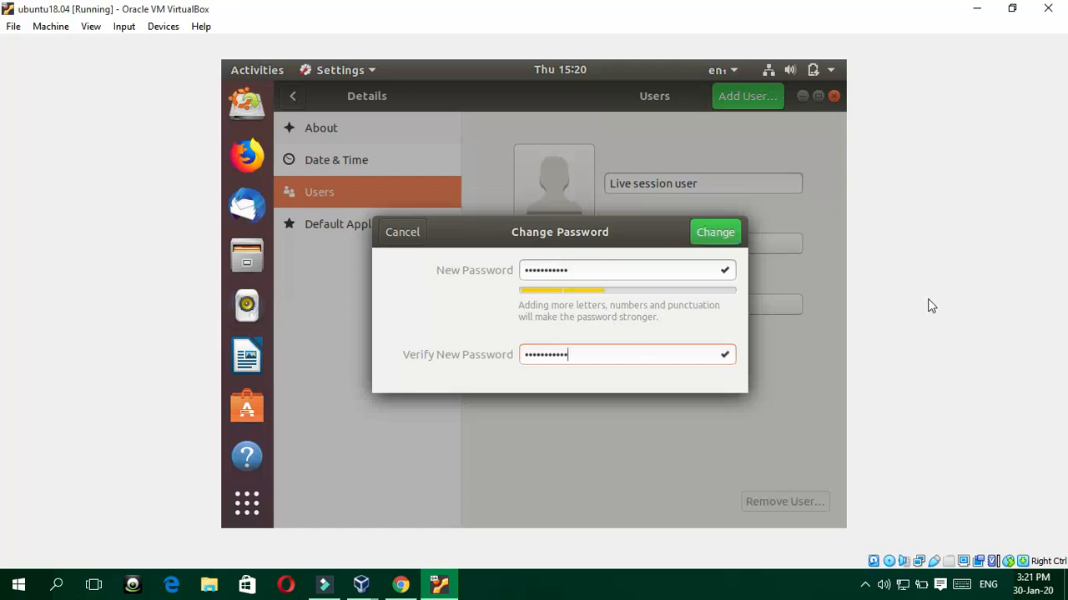
pyautogui.click(719, 232)
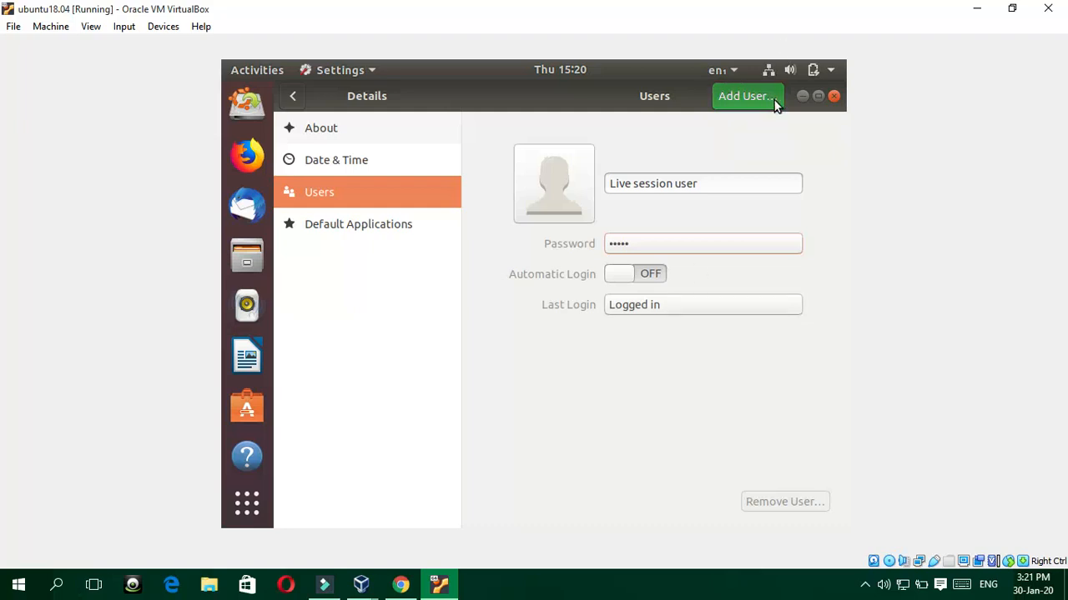
# Step: Close Settings and log the Live session user out of Ubuntu
pyautogui.click(834, 97)
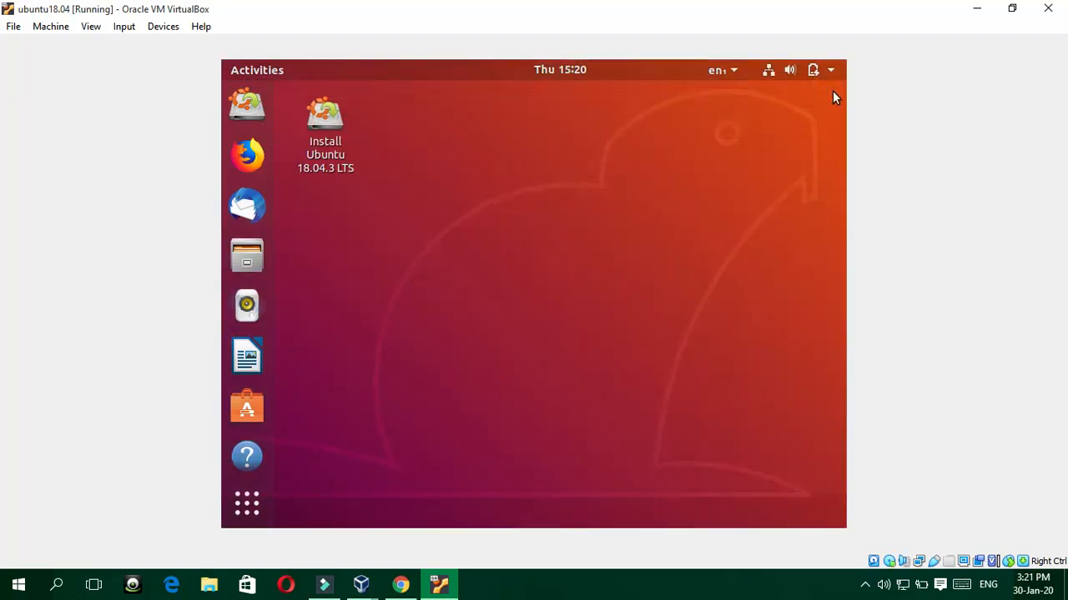
pyautogui.click(832, 73)
pyautogui.click(722, 209)
pyautogui.click(706, 232)
pyautogui.click(582, 352)
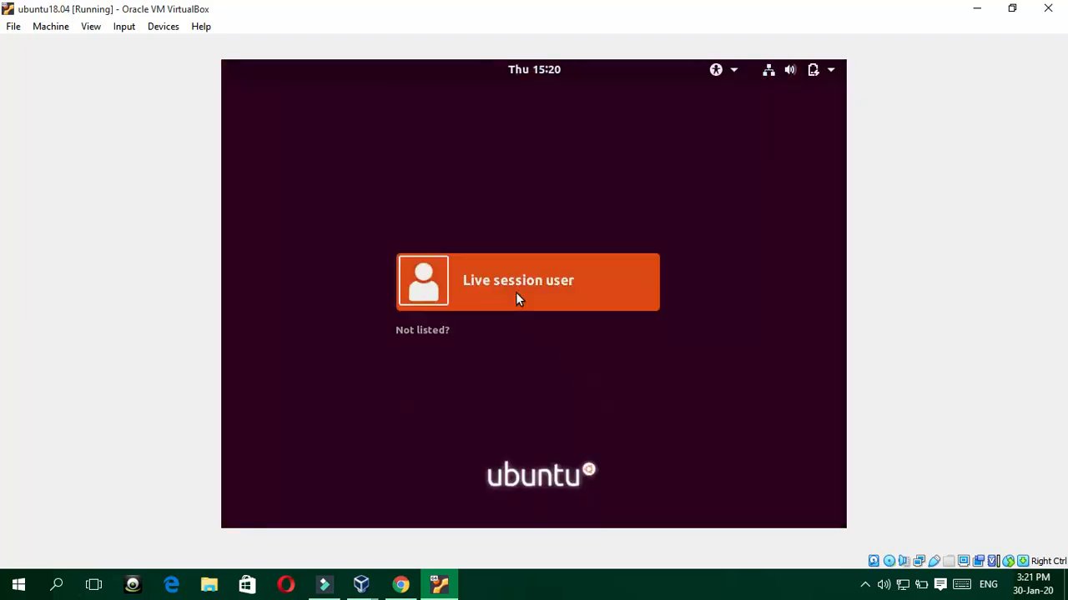
# Step: Sign back in as Live session user with the new password
pyautogui.click(517, 297)
pyautogui.click(468, 325)
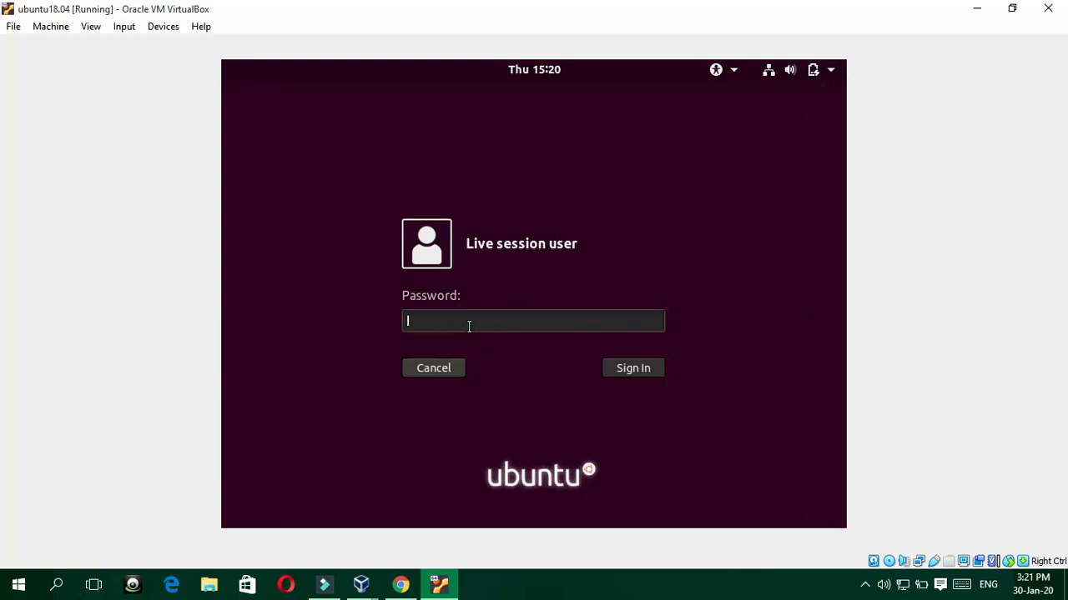
pyautogui.write('***********')
pyautogui.press('Return')
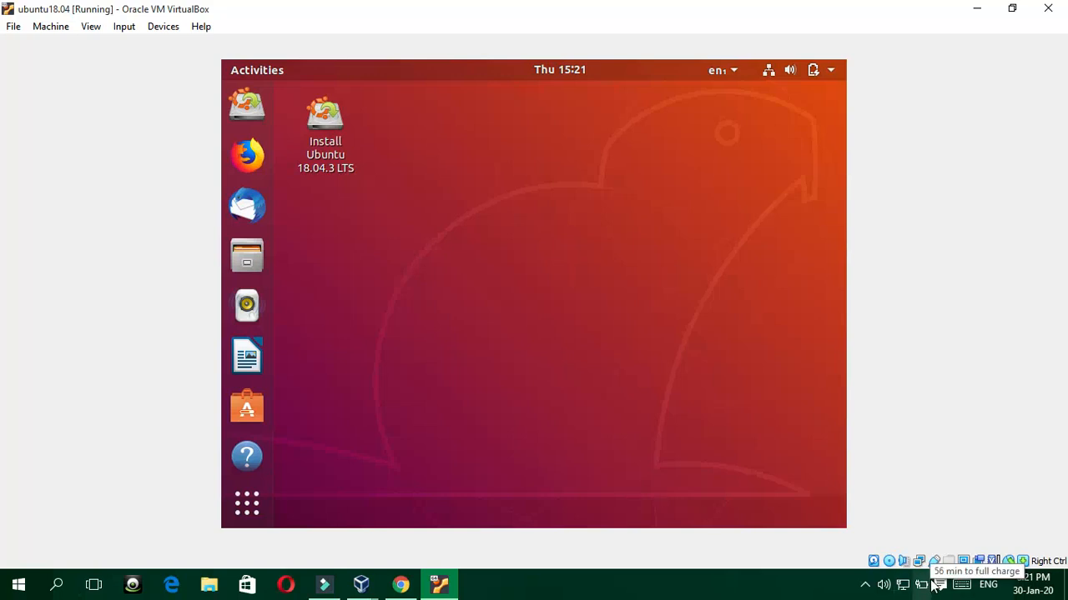
# Step: Open the screen recorder from the hidden Windows tray icons
pyautogui.click(864, 585)
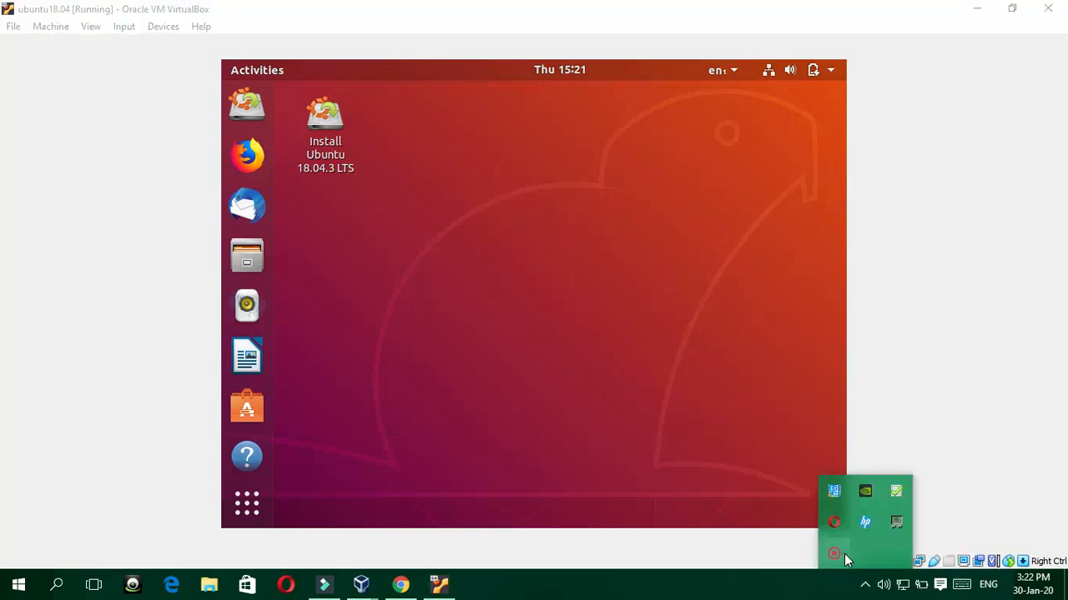
pyautogui.rightClick(843, 557)
pyautogui.click(860, 565)
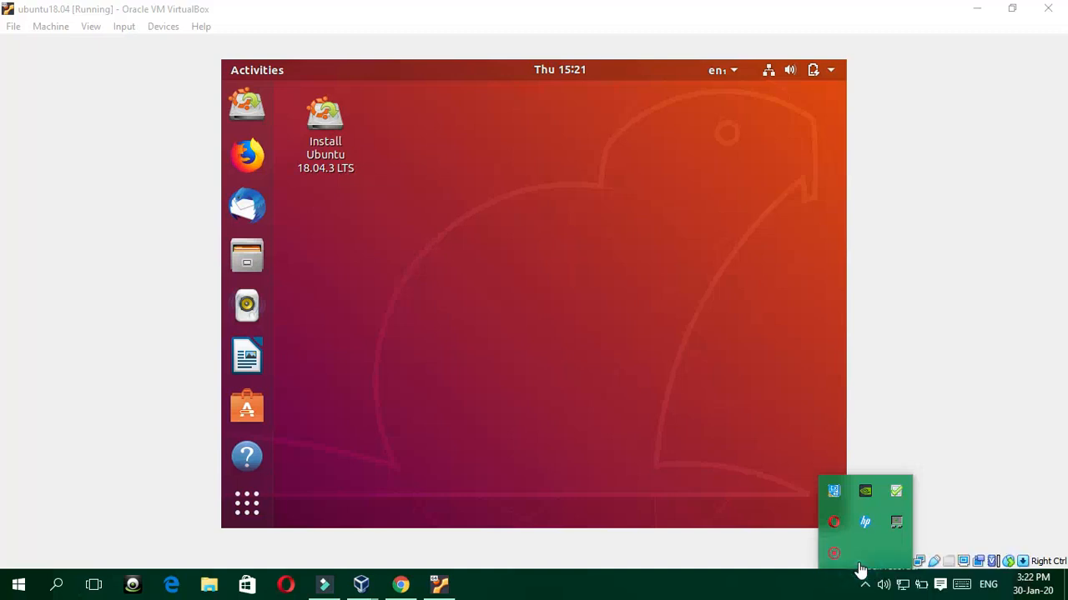